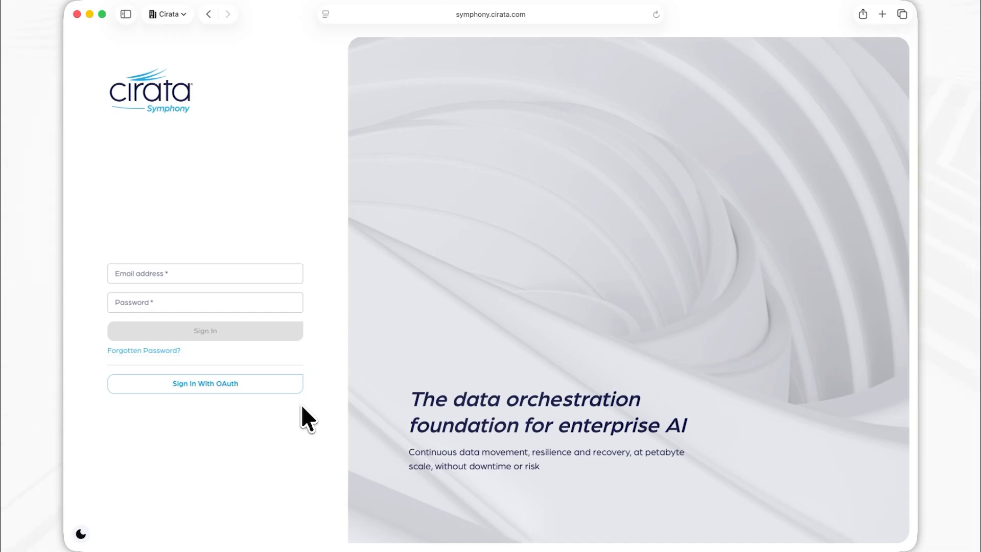
# Sign in with OAuth and open the overview of the installed Symphony extensions.
pyautogui.click(258, 387)
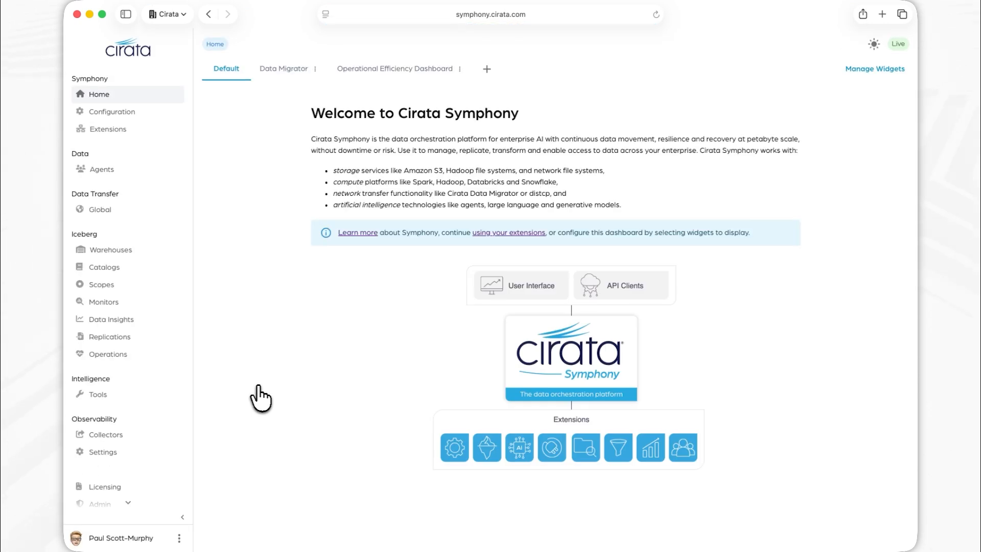
pyautogui.click(148, 143)
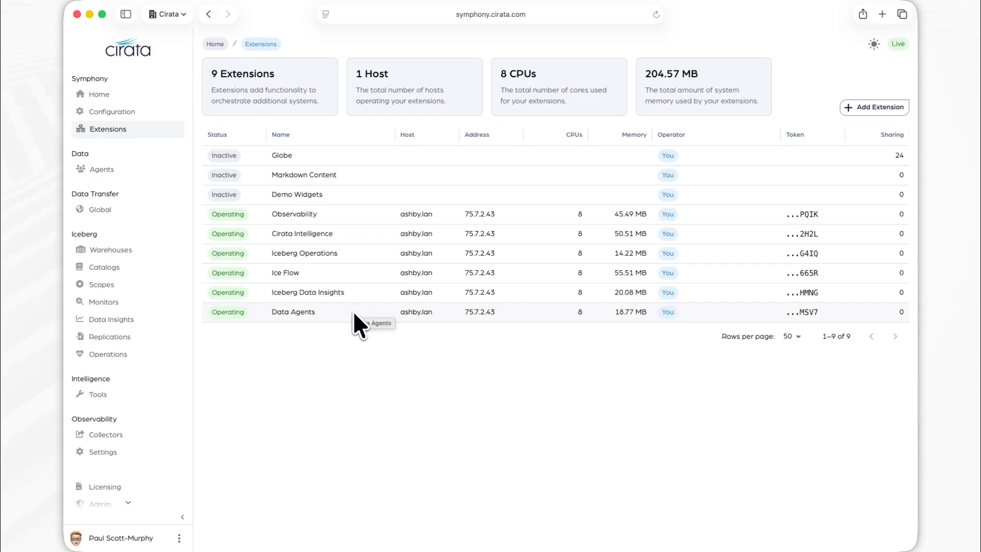
# Open the data agents' settings and examine the available language models, closing the model list without choosing another.
pyautogui.click(109, 171)
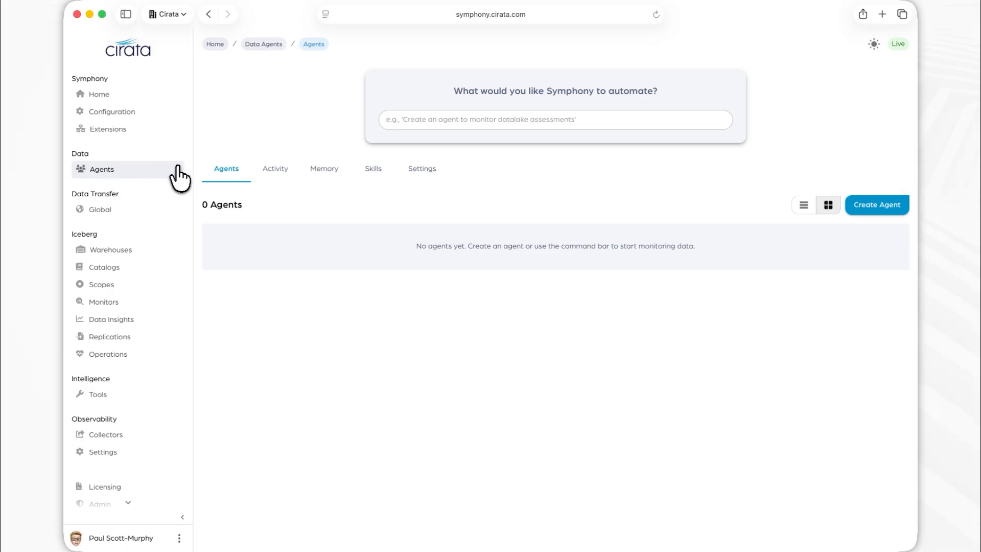
pyautogui.click(420, 175)
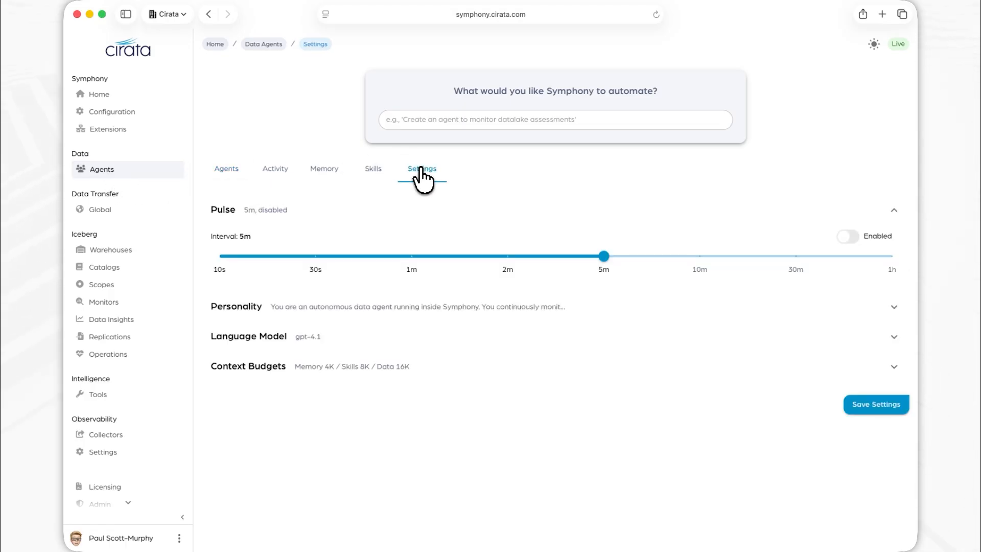
pyautogui.click(354, 338)
pyautogui.click(350, 372)
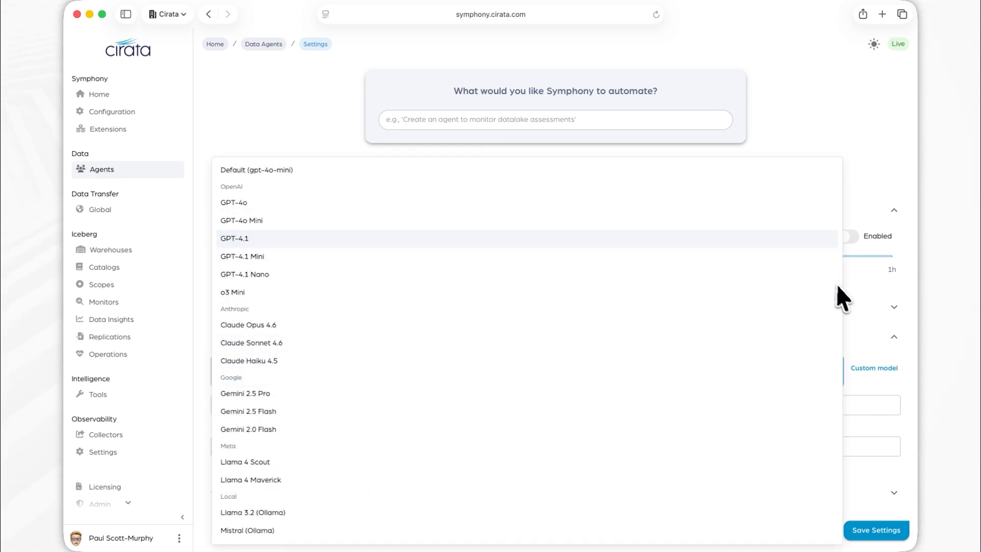
pyautogui.click(908, 354)
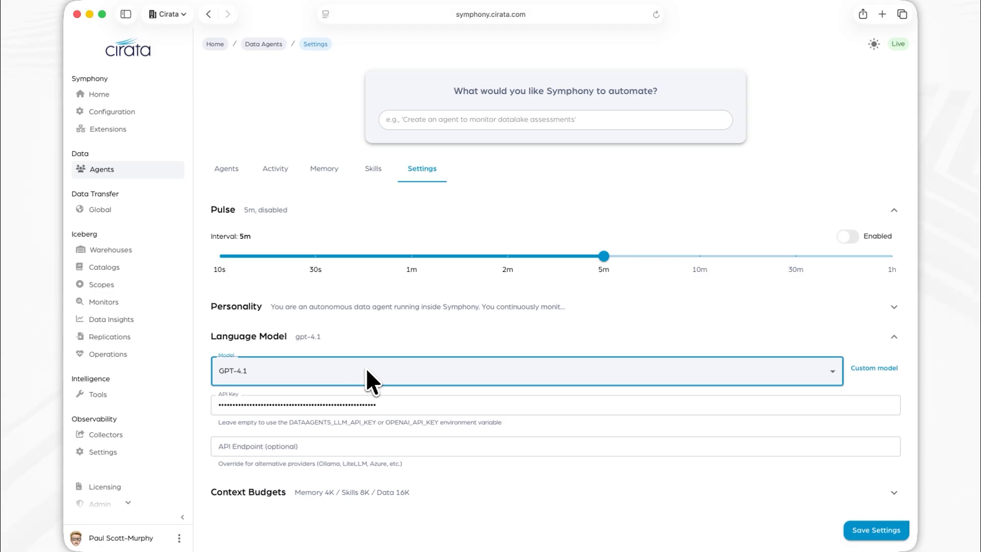
# Submit the automation request "Check public cloud storage pricing weekly and tell me if I can further optimize my data placement to reduce cost costs".
pyautogui.click(224, 171)
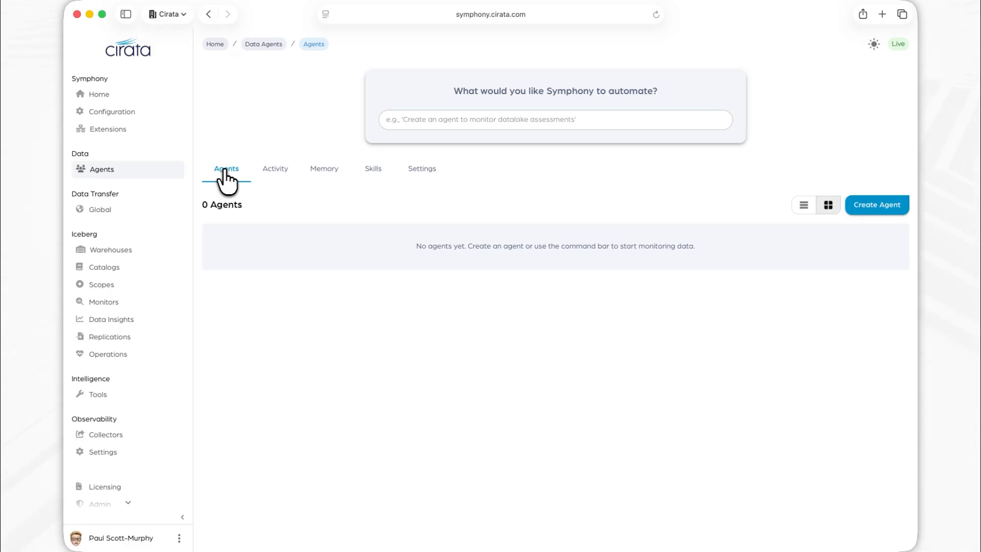
pyautogui.click(432, 119)
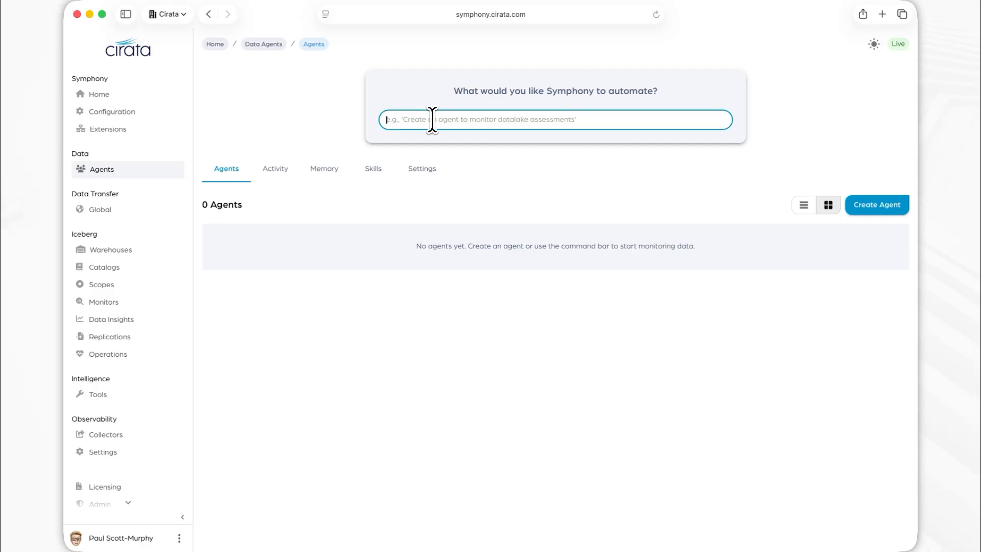
pyautogui.write('Ch')
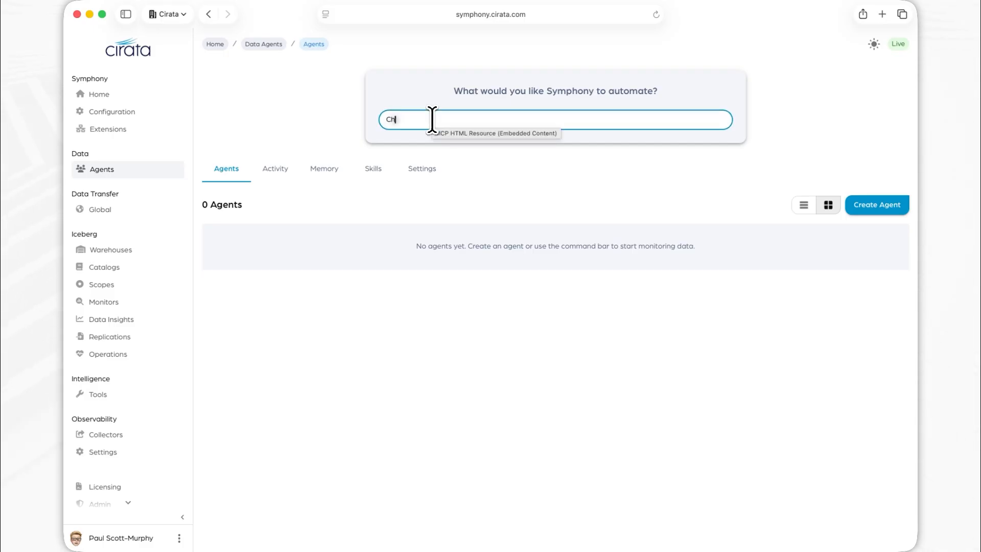
pyautogui.write('eck public cloud, storage pricing weekly and')
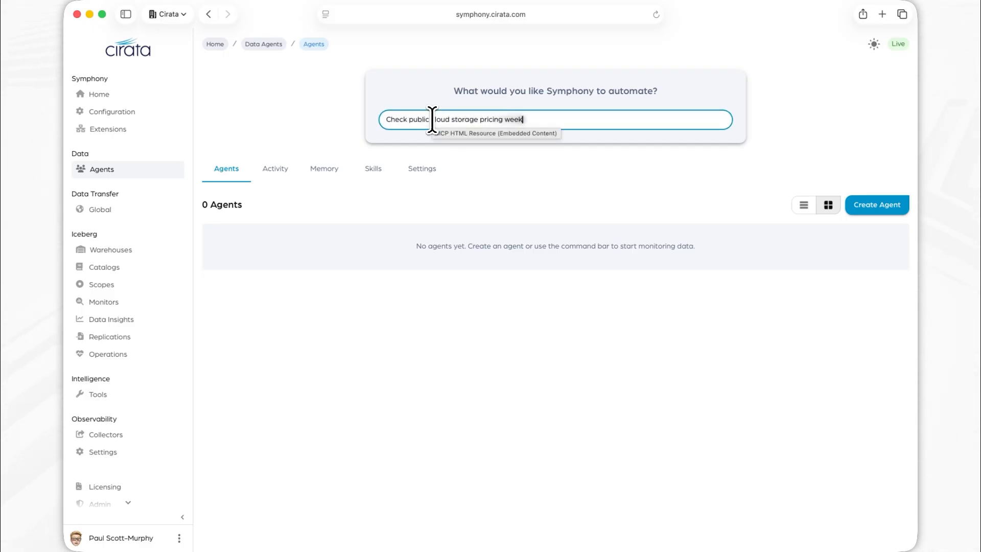
pyautogui.write(' tell me if I can further optimize my data')
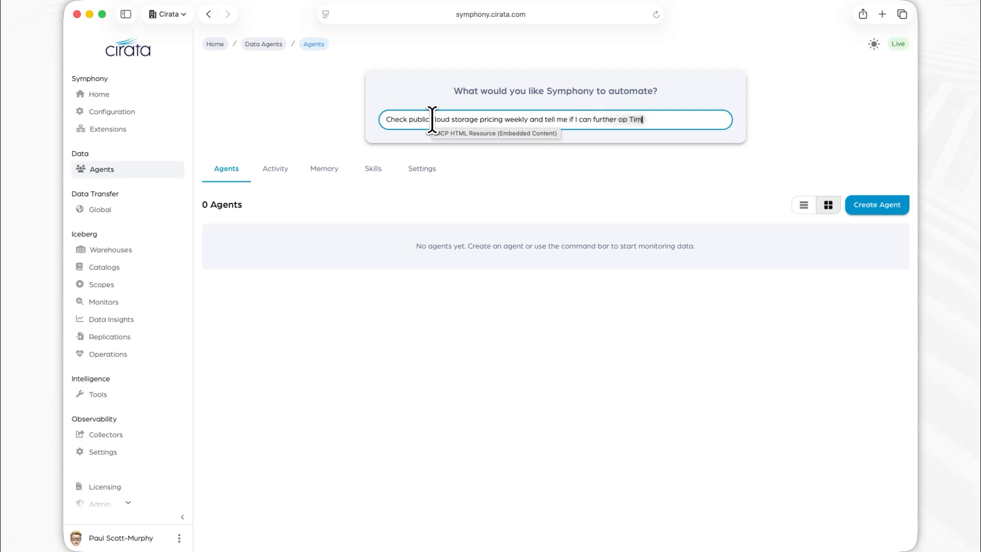
pyautogui.write(' placement to reduce cost costs')
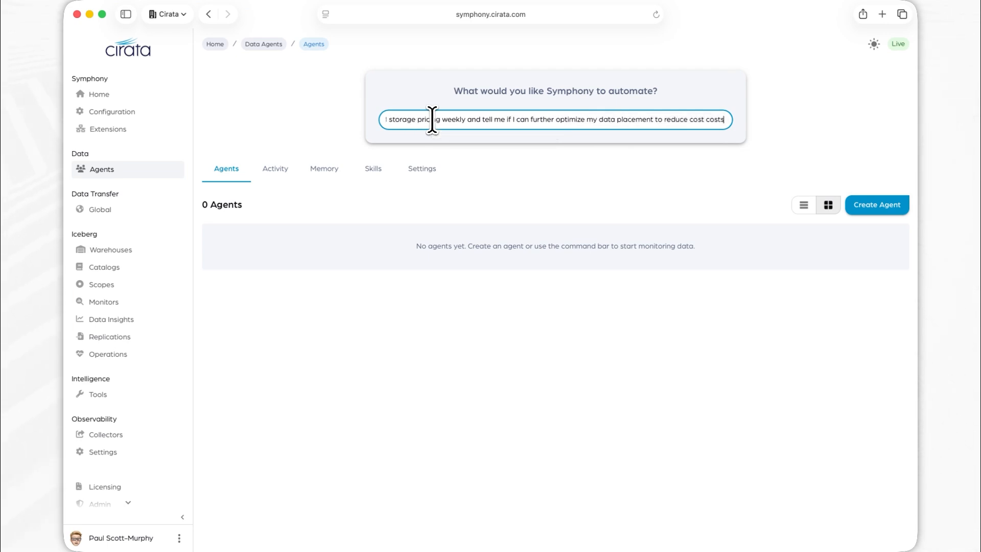
pyautogui.press('Return')
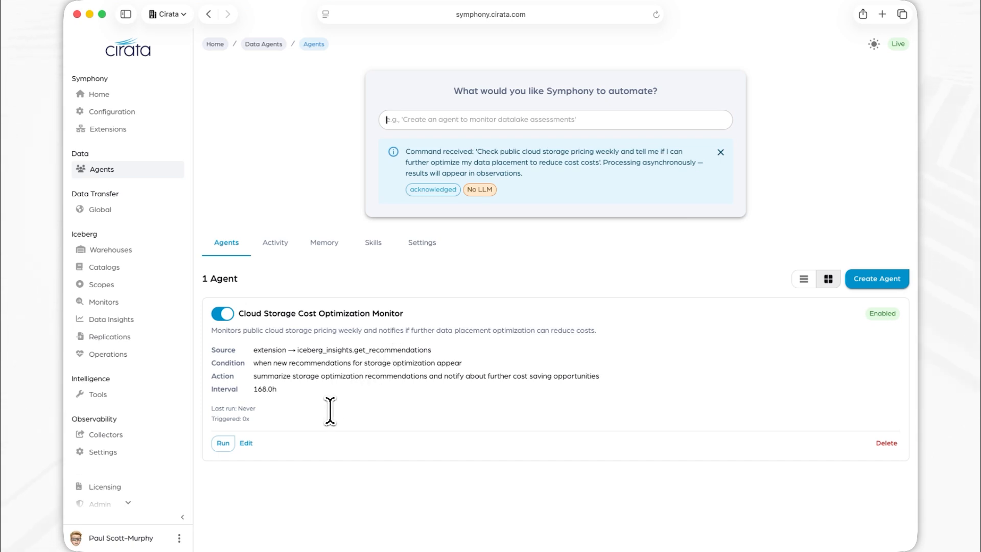
# Change the Cloud Storage Cost Optimization Monitor agent's condition to "always" and save the agent.
pyautogui.click(245, 443)
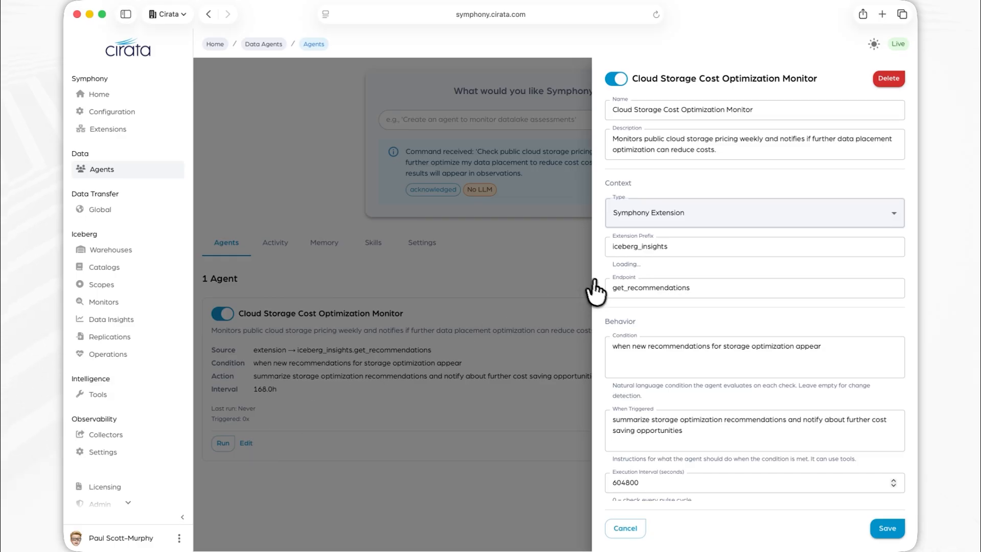
pyautogui.click(837, 353)
pyautogui.moveTo(837, 354); pyautogui.dragTo(635, 353)
pyautogui.press('BackSpace')
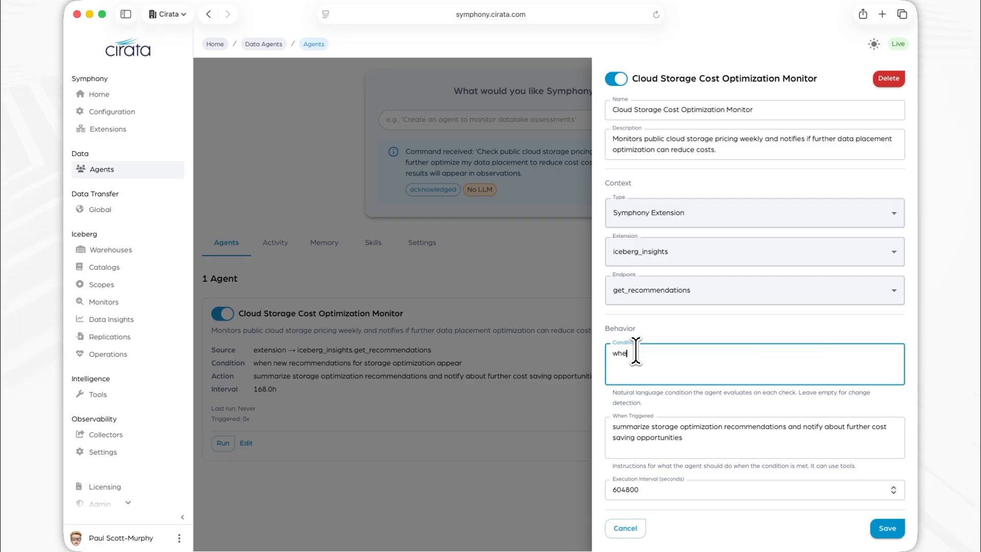
pyautogui.press('BackSpace')
pyautogui.press('BackSpace')
pyautogui.press('BackSpace')
pyautogui.press('BackSpace')
pyautogui.press('BackSpace')
pyautogui.press('BackSpace')
pyautogui.write('always')
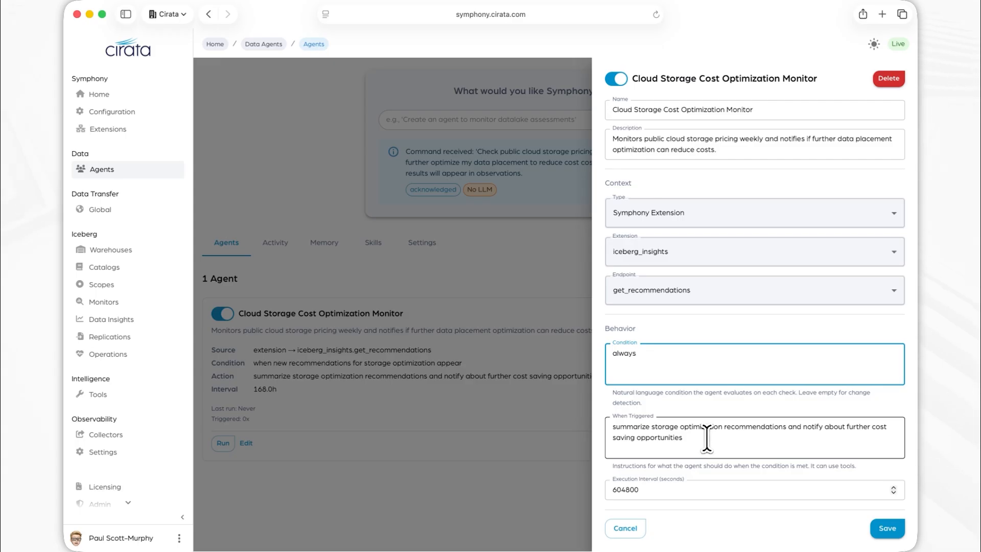
pyautogui.click(886, 531)
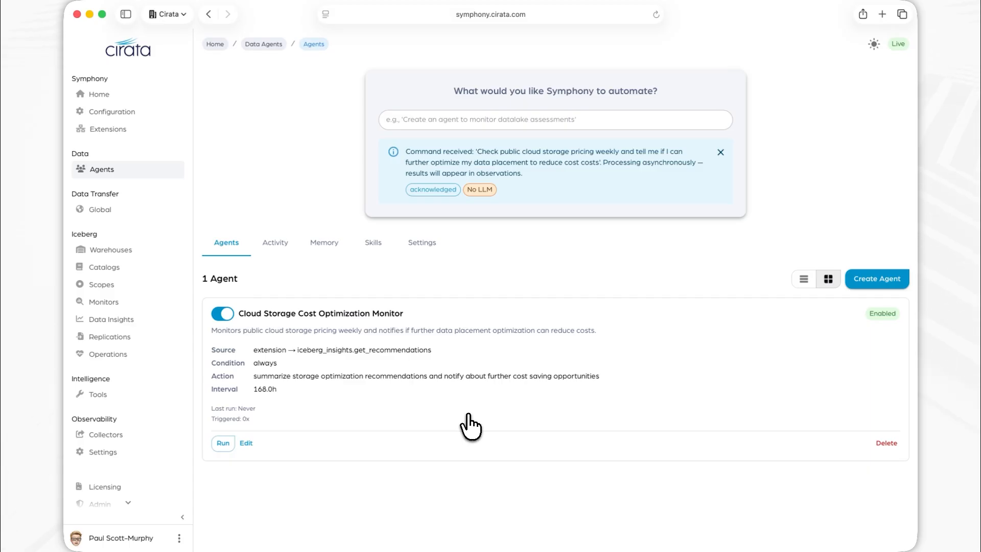
# Run the Cloud Storage Cost Optimization Monitor agent and review its full storage optimization summary in the activity log.
pyautogui.click(224, 443)
pyautogui.click(276, 243)
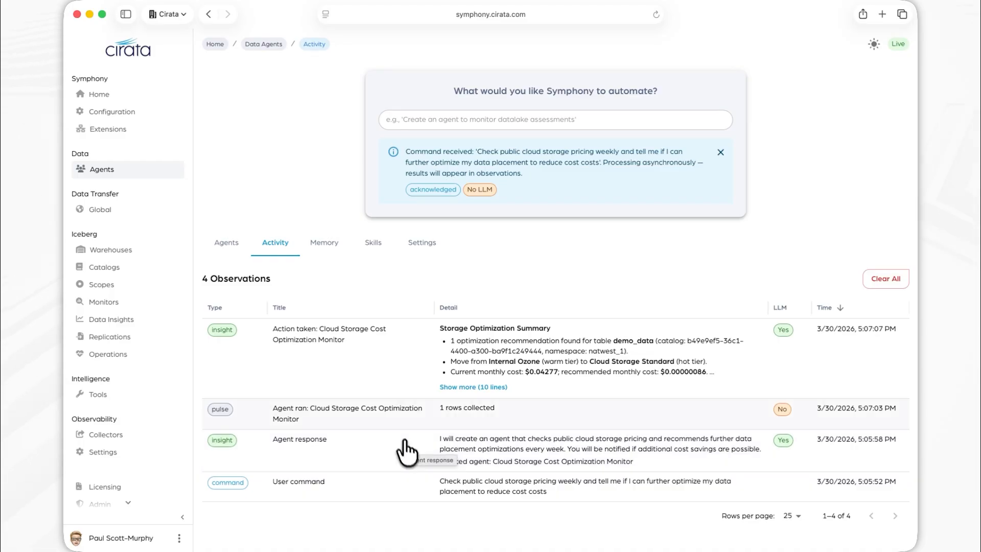
pyautogui.click(458, 386)
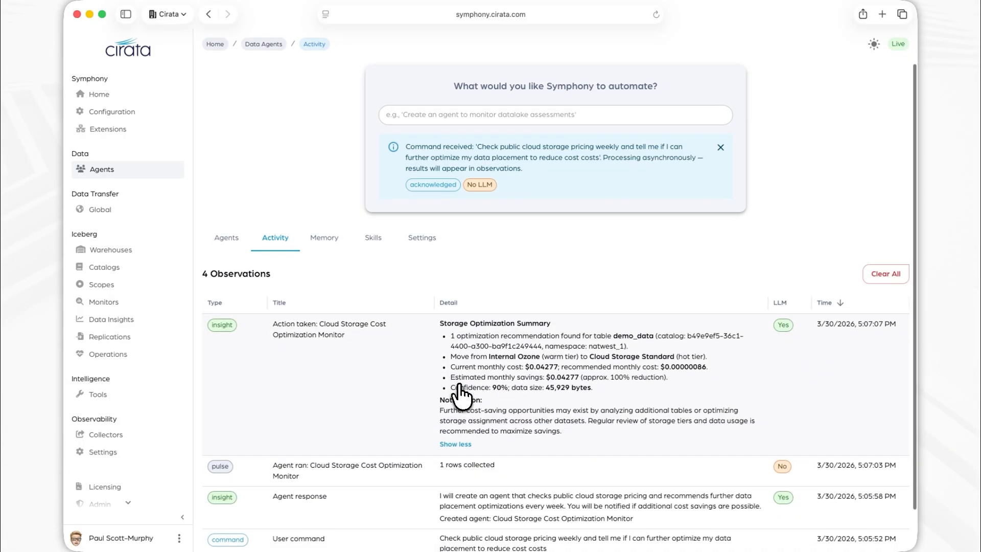
pyautogui.scroll(-2, 460, 391)
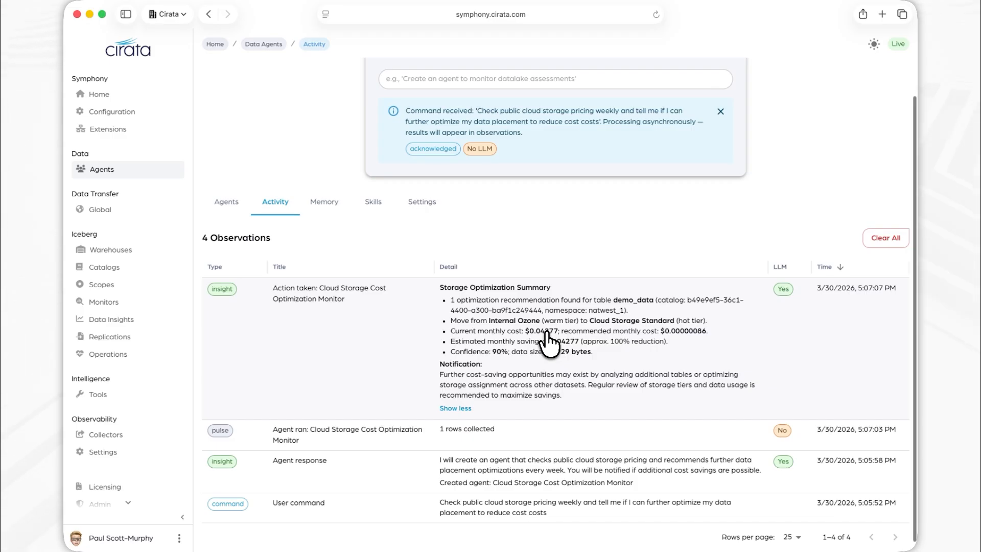
pyautogui.scroll(1, 549, 343)
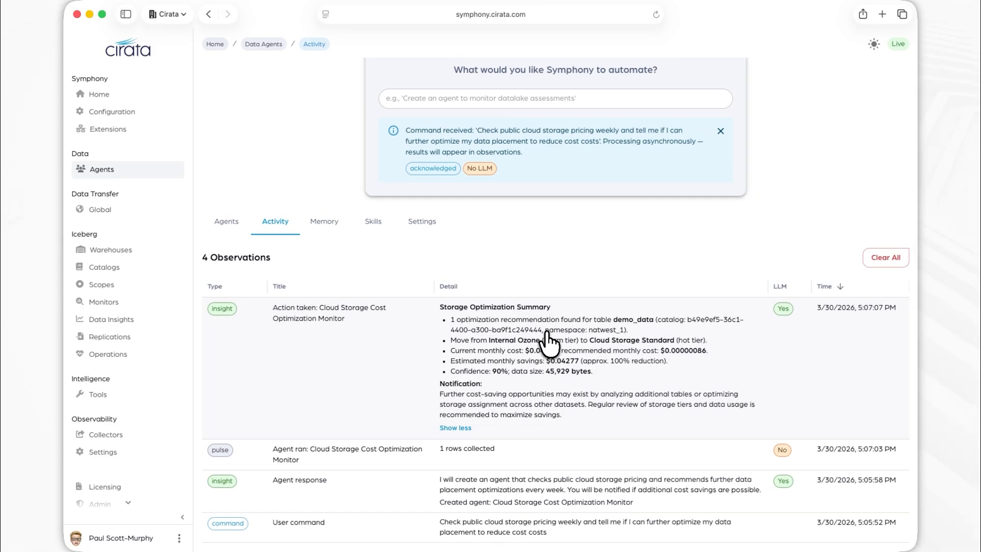
# Submit the automation request "Research best practices for Apache iceberg and create a skill for optimizing table partitioning".
pyautogui.click(229, 224)
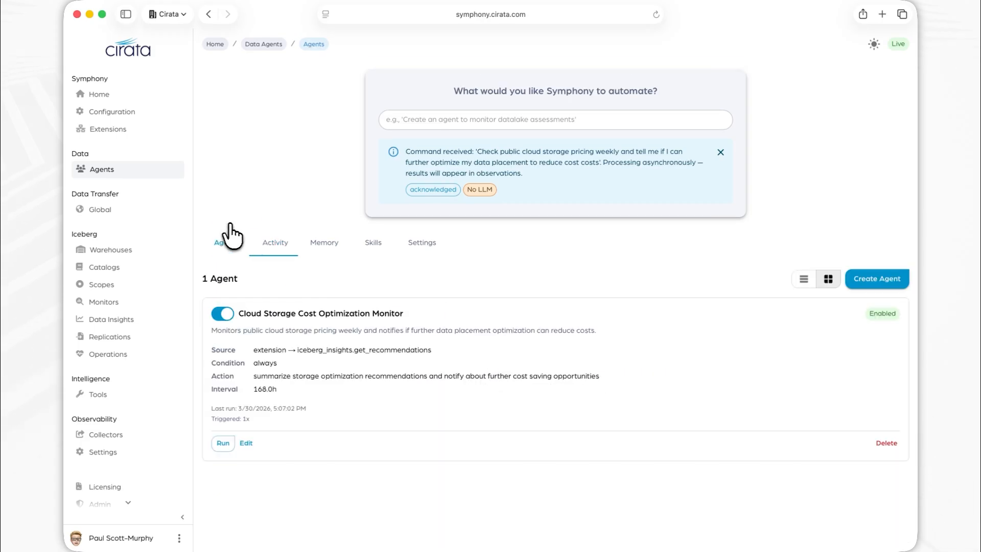
pyautogui.click(520, 122)
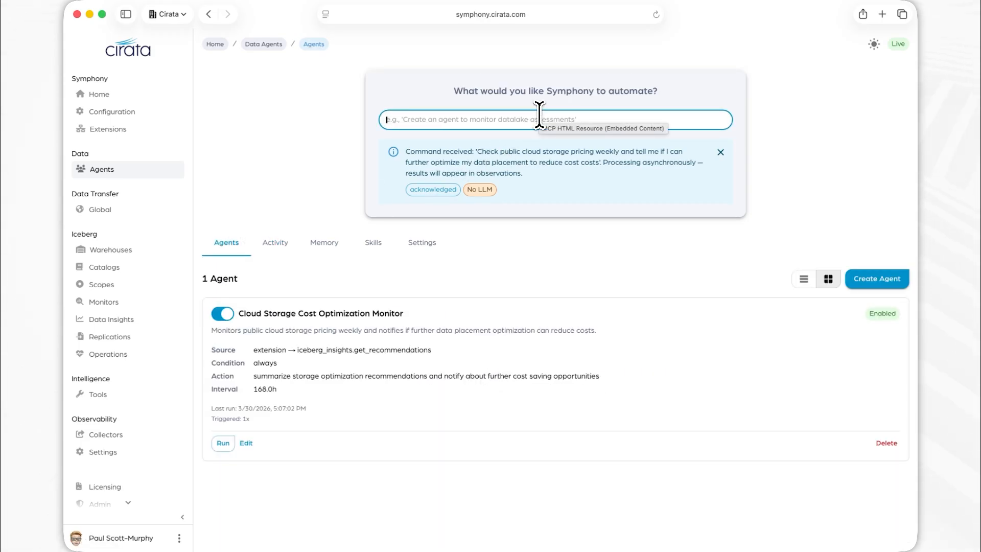
pyautogui.write('Research best practices for Apache ice')
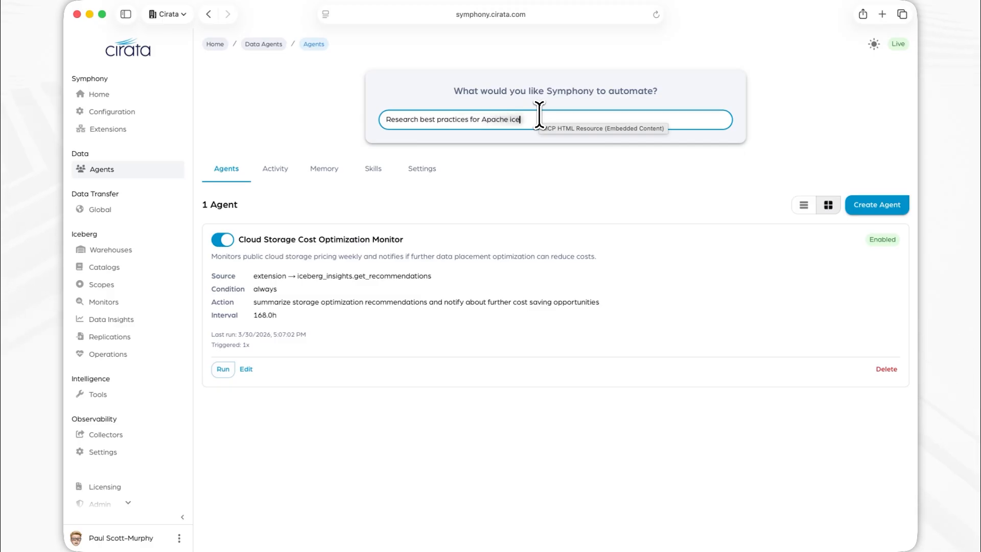
pyautogui.write('berg and create a skill for optimi Ti')
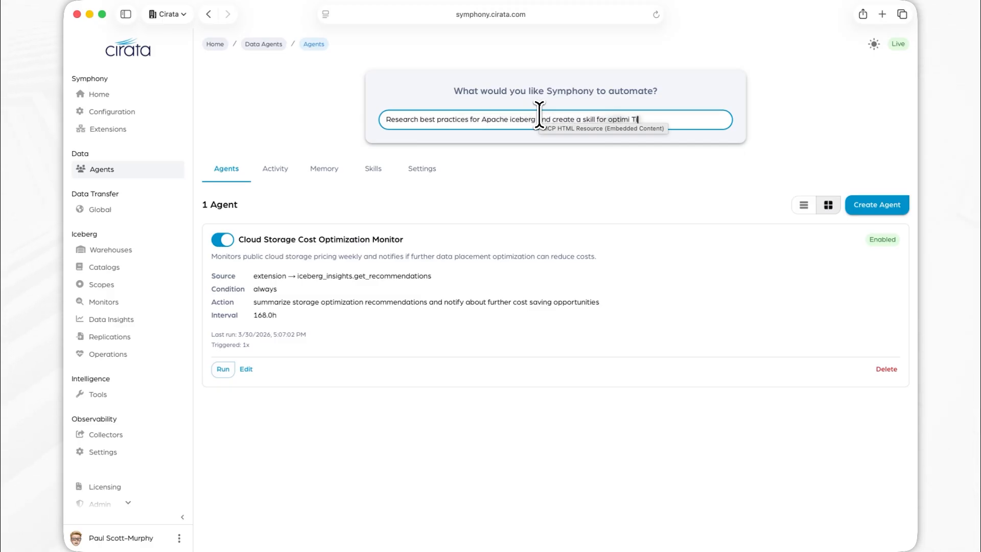
pyautogui.press('BackSpace')
pyautogui.press('BackSpace')
pyautogui.press('BackSpace')
pyautogui.write('zing table partition')
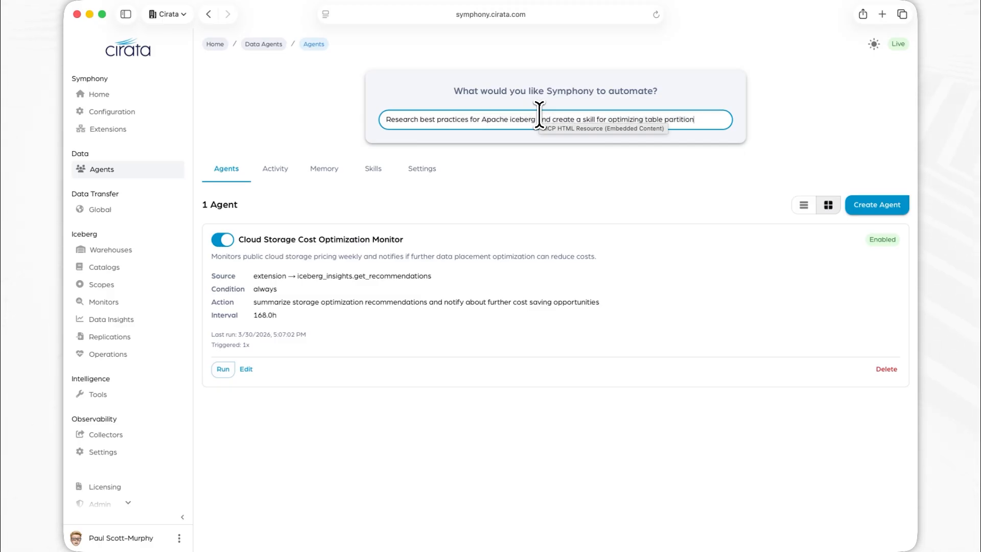
pyautogui.write('ing')
pyautogui.press('Return')
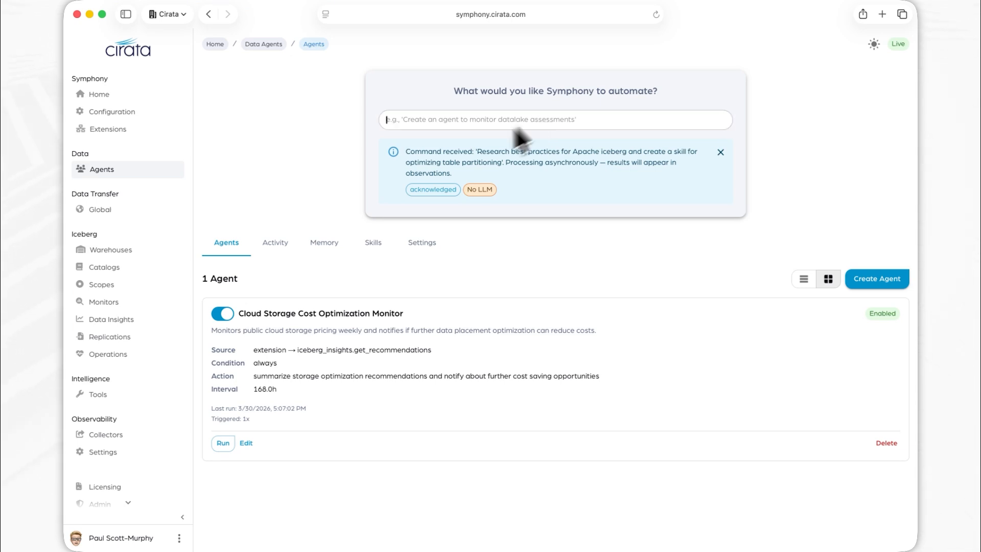
# Review the full content of the skill on optimizing table partitioning in Apache Iceberg.
pyautogui.click(374, 244)
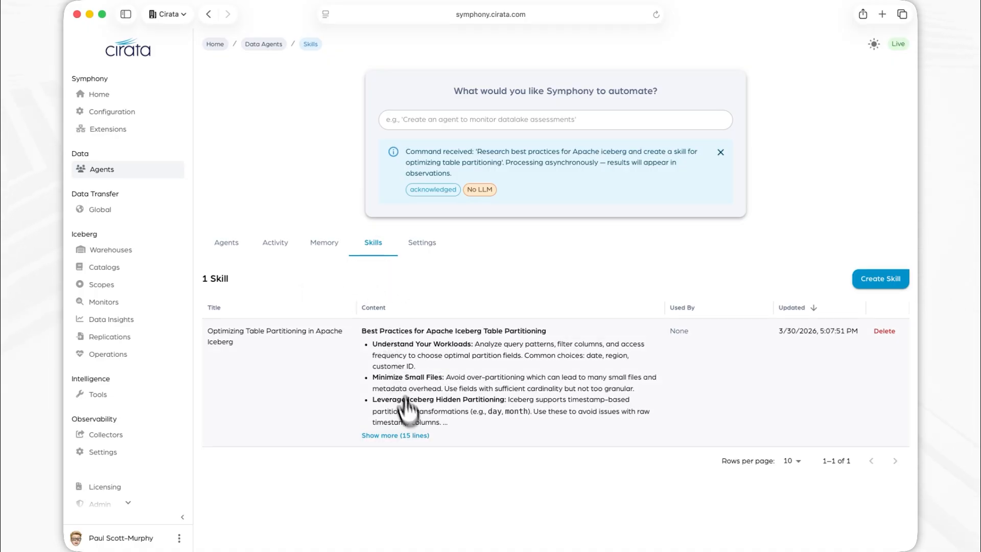
pyautogui.click(408, 435)
pyautogui.scroll(-3, 408, 435)
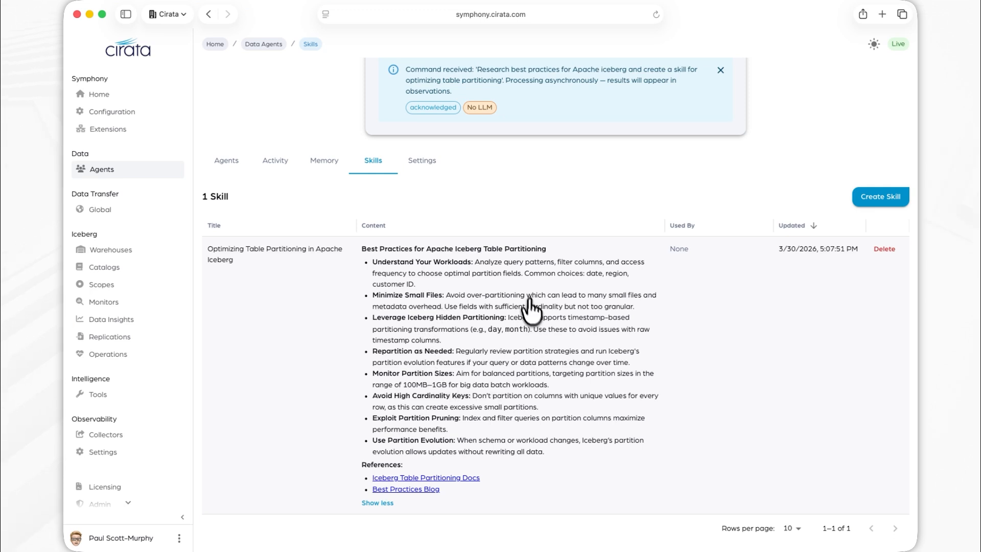
# Submit the automation request "I use the iceberg optimization skill twice a week to recommend the top three changes for my data environment".
pyautogui.click(226, 161)
pyautogui.click(591, 119)
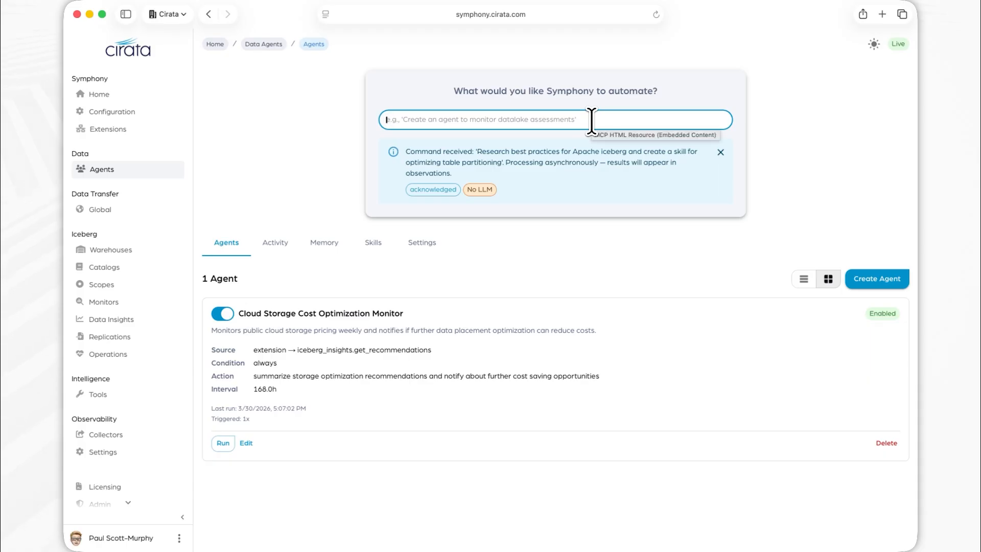
pyautogui.write('I use the iceberg optimization')
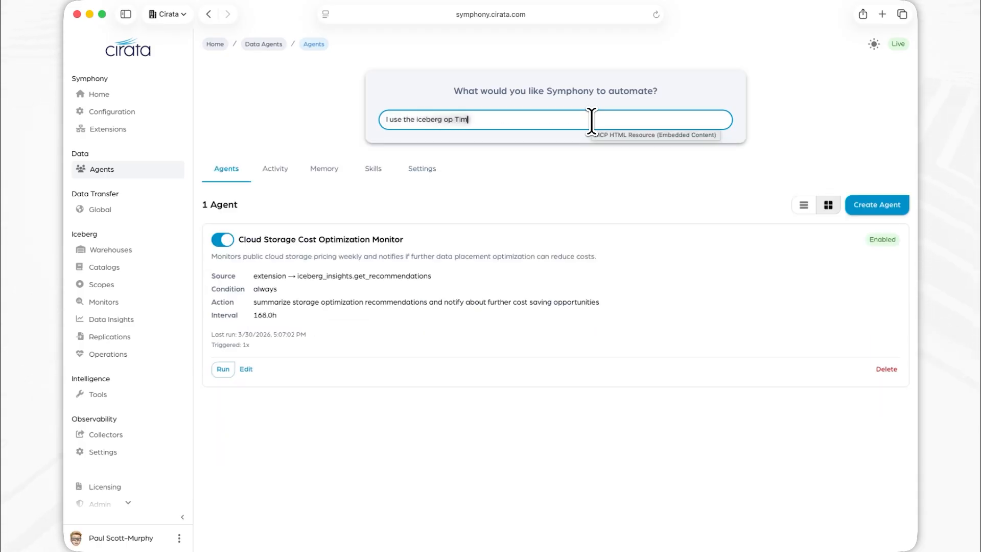
pyautogui.write(' skill twice a week to')
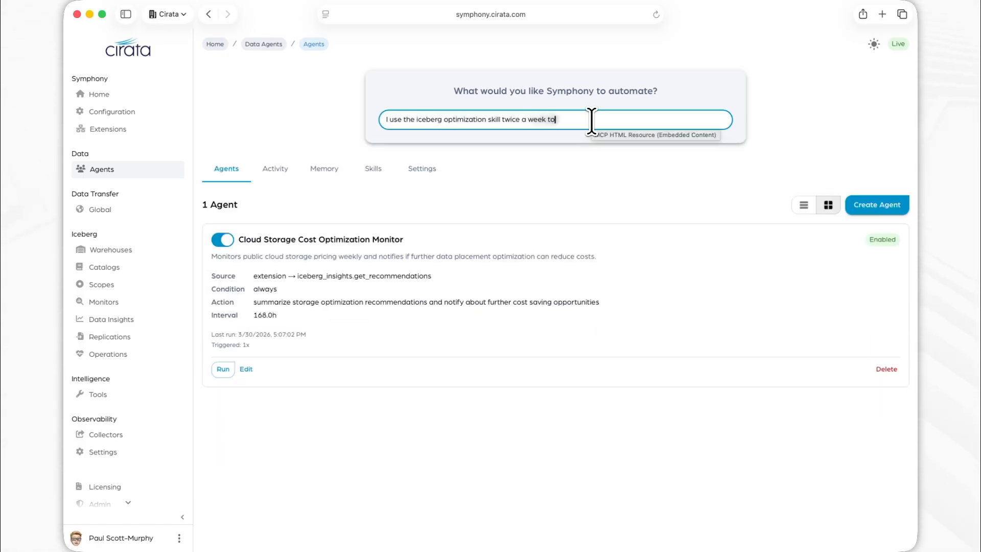
pyautogui.write(' recommend the top three changes for my data environment')
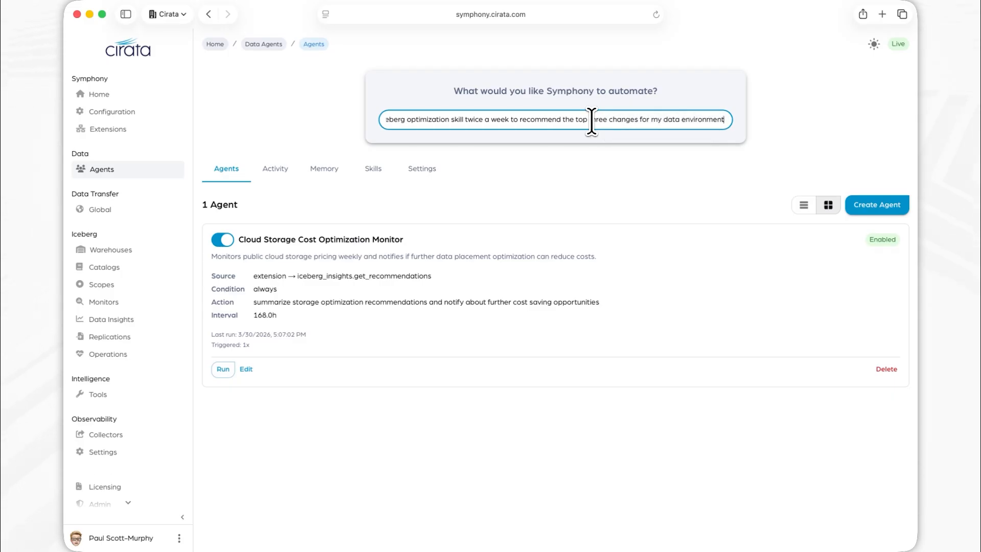
pyautogui.press('Return')
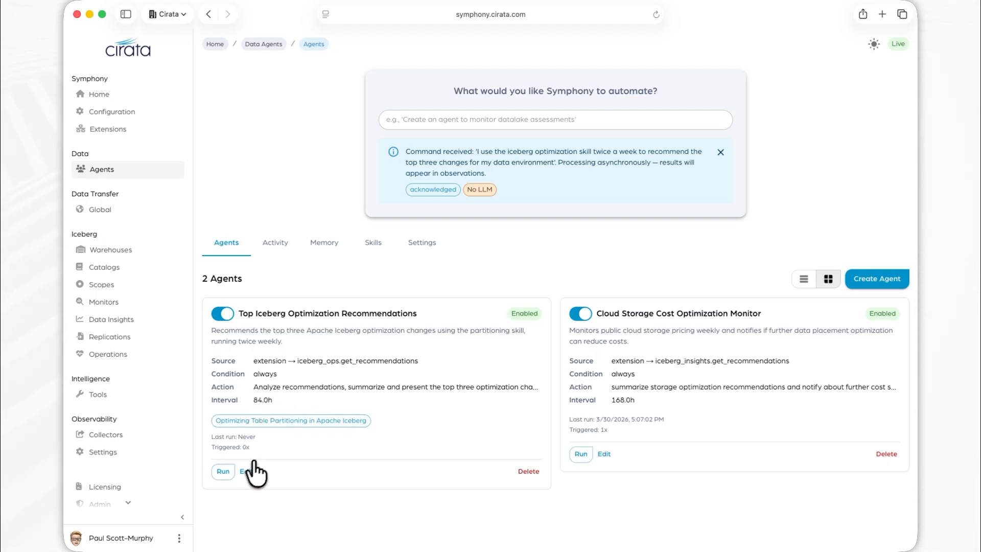
# Review the full top three Apache Iceberg optimization changes reported by the Top Iceberg Optimization Recommendations agent in the activity log.
pyautogui.click(275, 248)
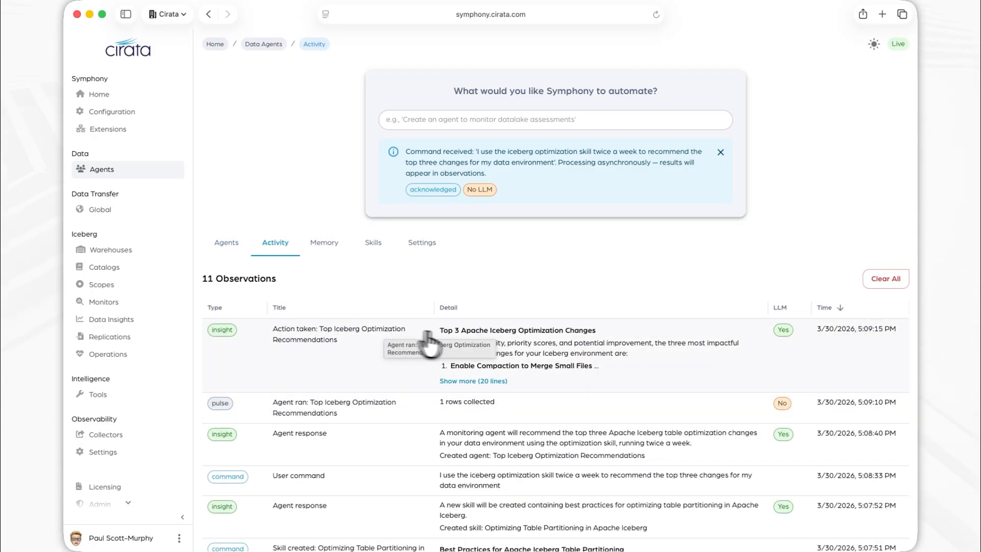
pyautogui.click(473, 381)
pyautogui.scroll(-2, 551, 408)
pyautogui.scroll(-2, 553, 409)
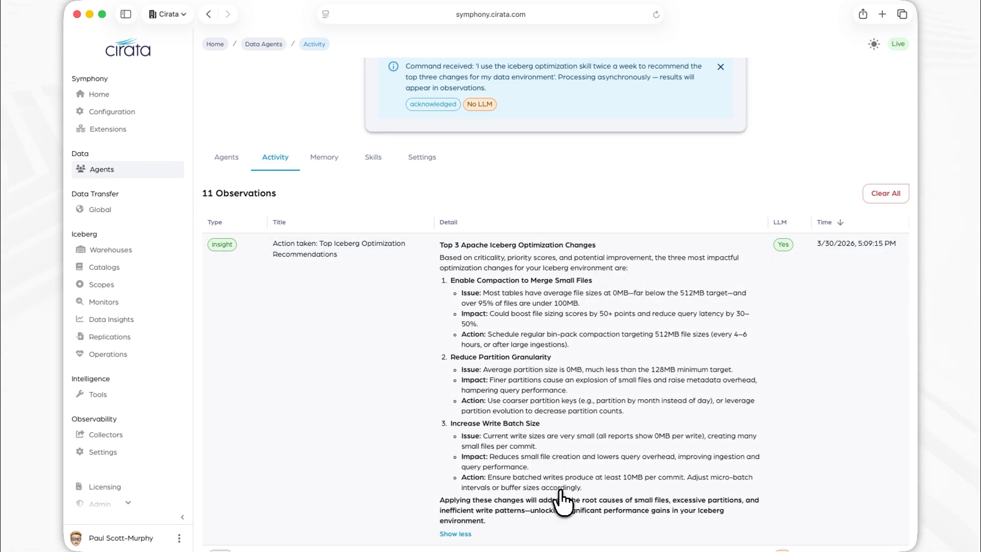
# Submit the automation request "Change the period of iceberg optimization to every day and update the title".
pyautogui.click(226, 157)
pyautogui.click(499, 122)
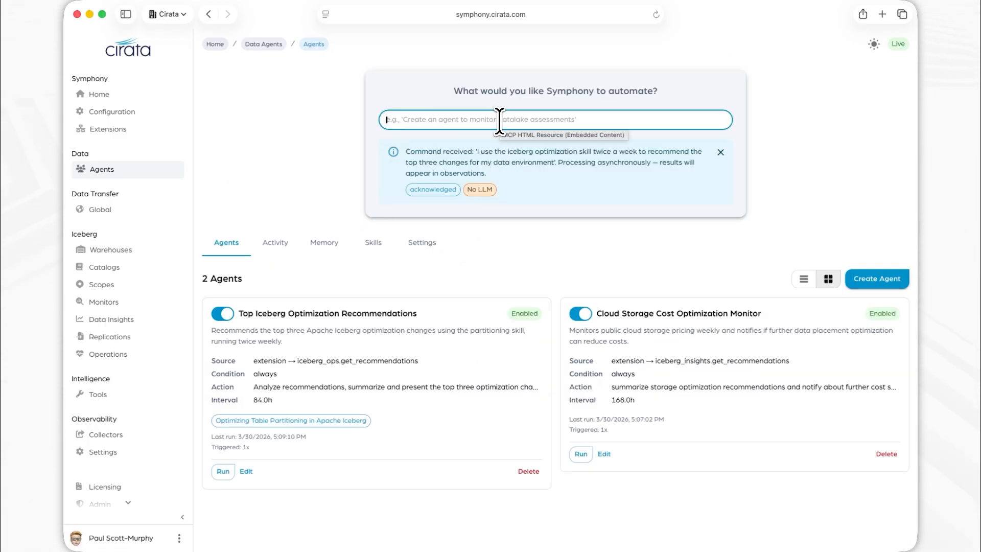
pyautogui.write('Change the period of ice')
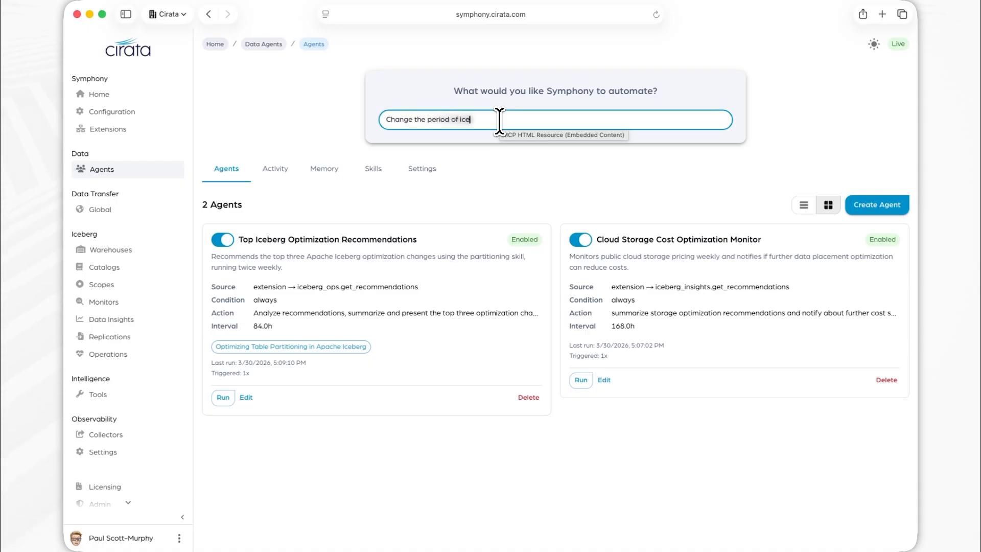
pyautogui.write('berg optimization to every day an')
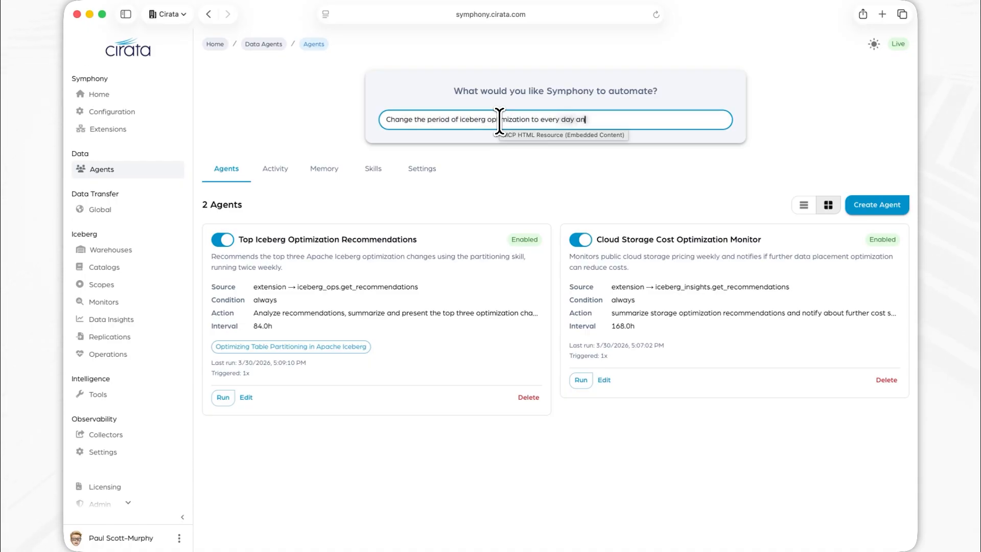
pyautogui.write('d update the title')
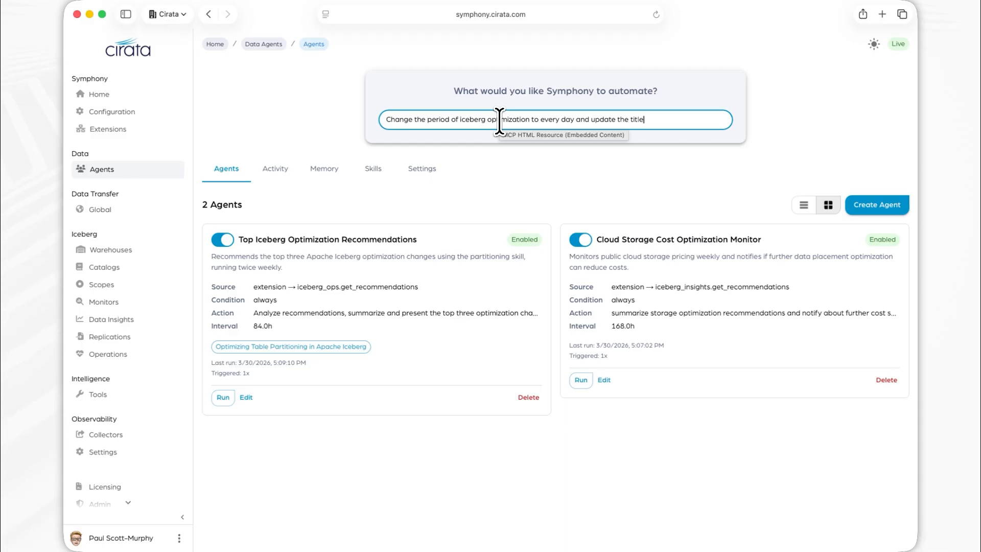
pyautogui.press('Return')
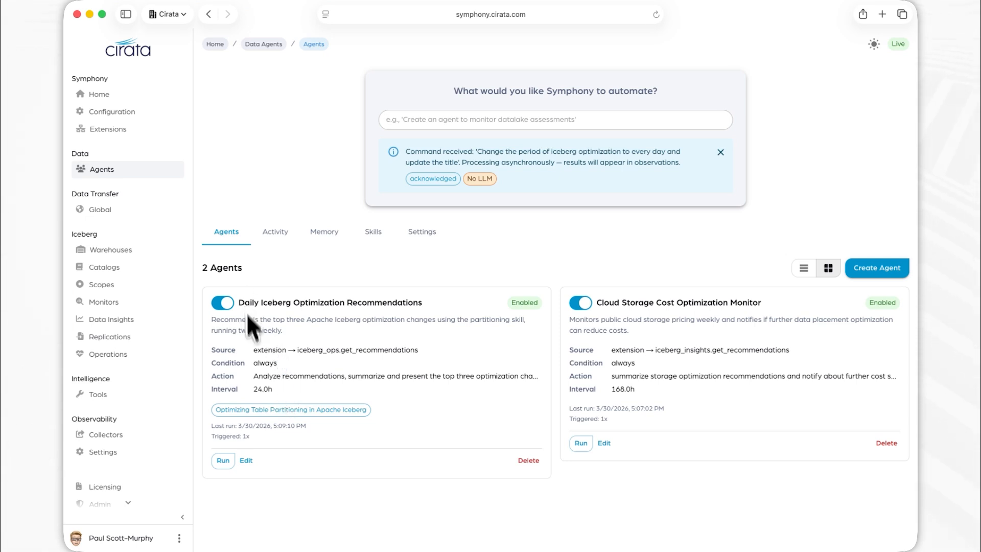
# Examine the name, description, context, behavior, interval and skills of the Daily Iceberg Optimization Recommendations agent without saving changes.
pyautogui.click(246, 461)
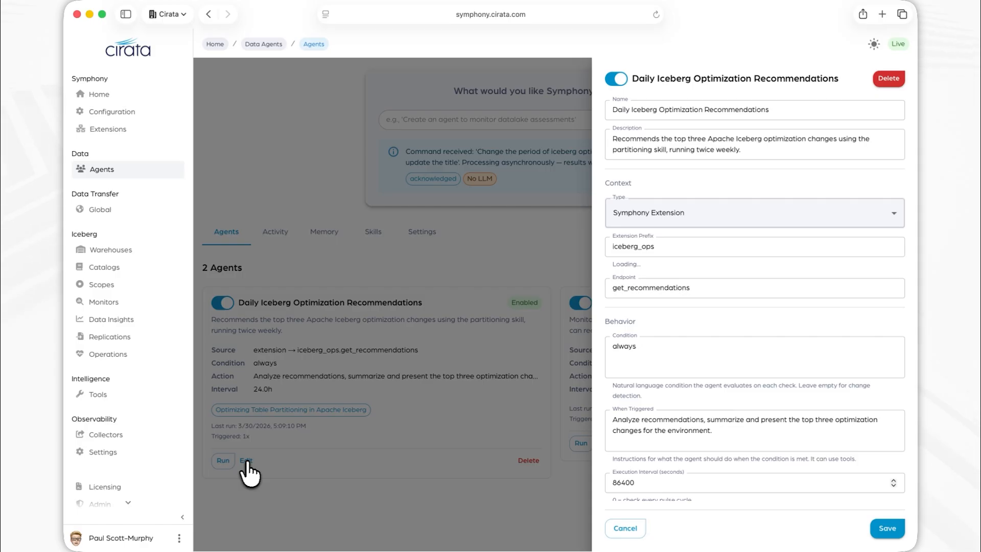
pyautogui.click(721, 110)
pyautogui.doubleClick(721, 109)
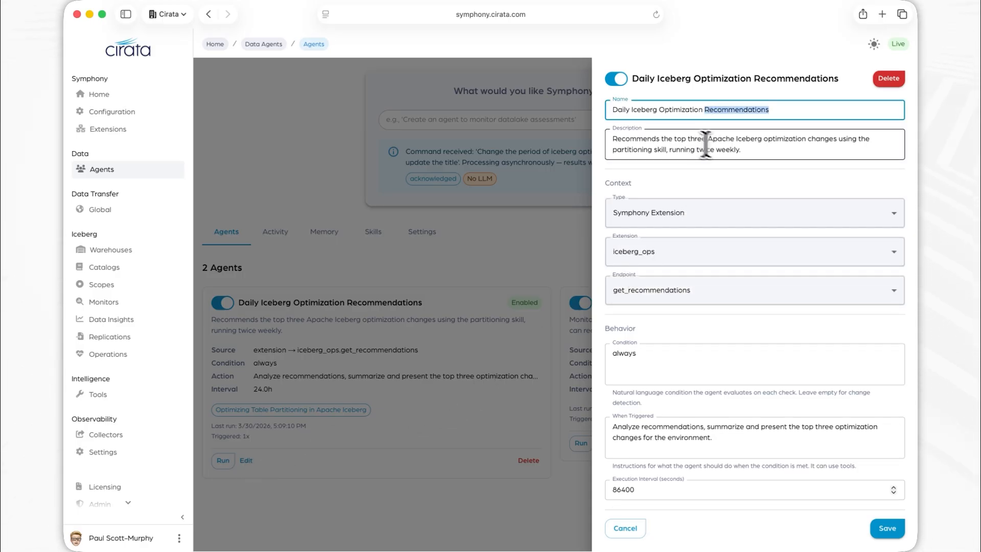
pyautogui.click(741, 149)
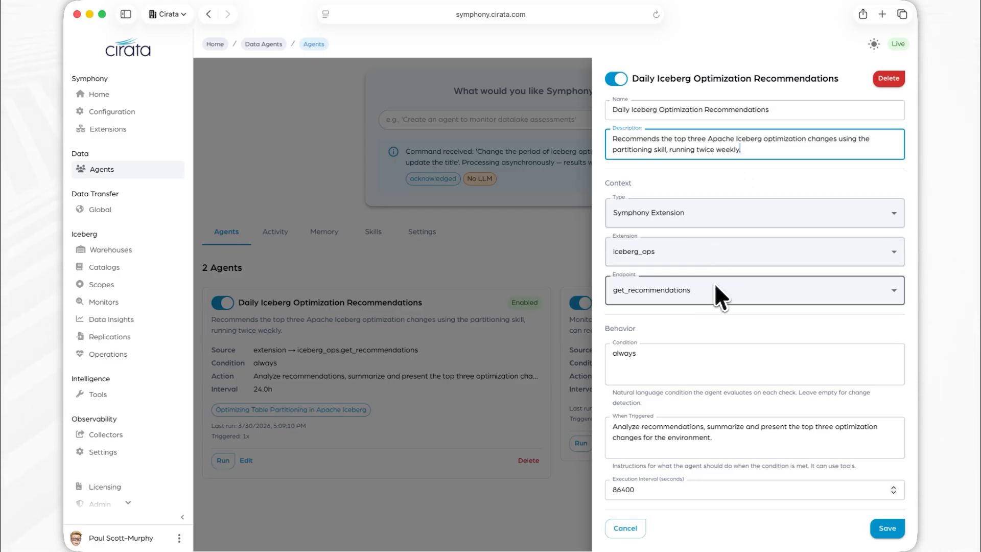
pyautogui.scroll(-3, 714, 285)
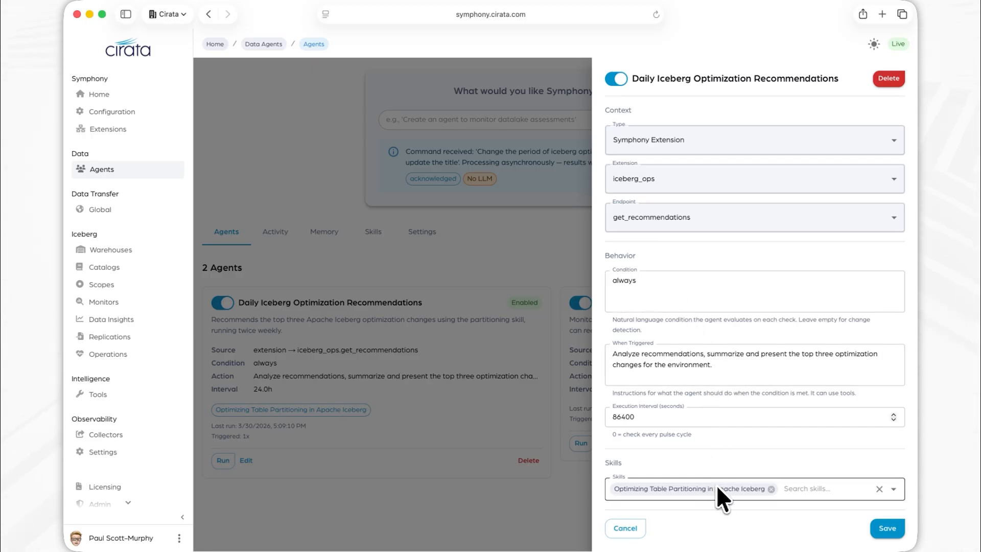
pyautogui.click(622, 531)
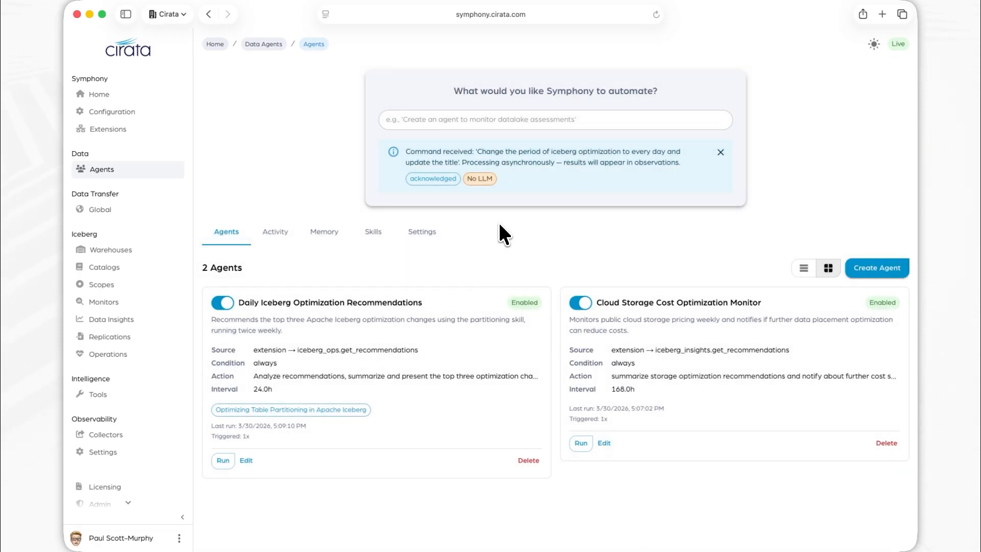
# Submit the automation request "Remember that any tables with a test prefix should not be migrated to DR" and view the stored memory.
pyautogui.click(483, 119)
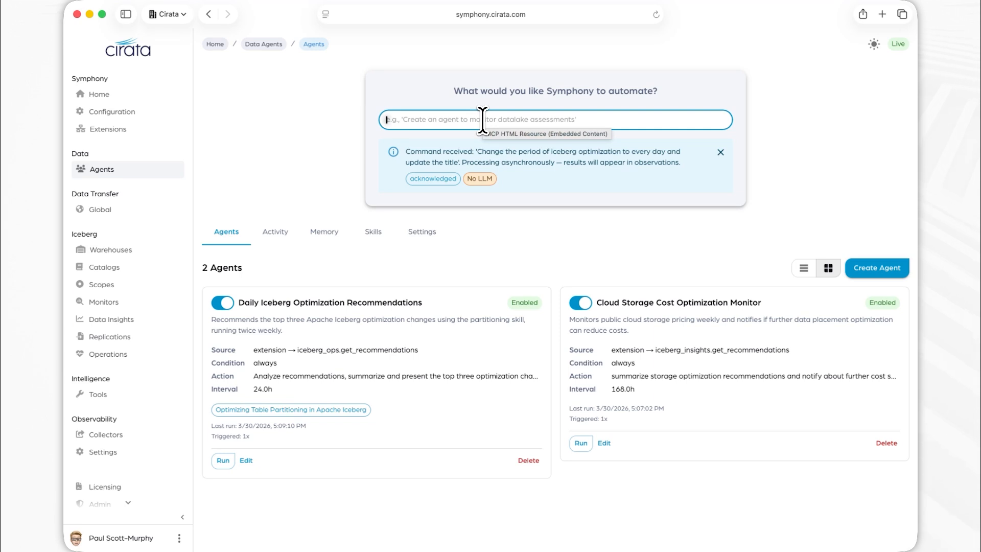
pyautogui.write('Remember that any tables with a test')
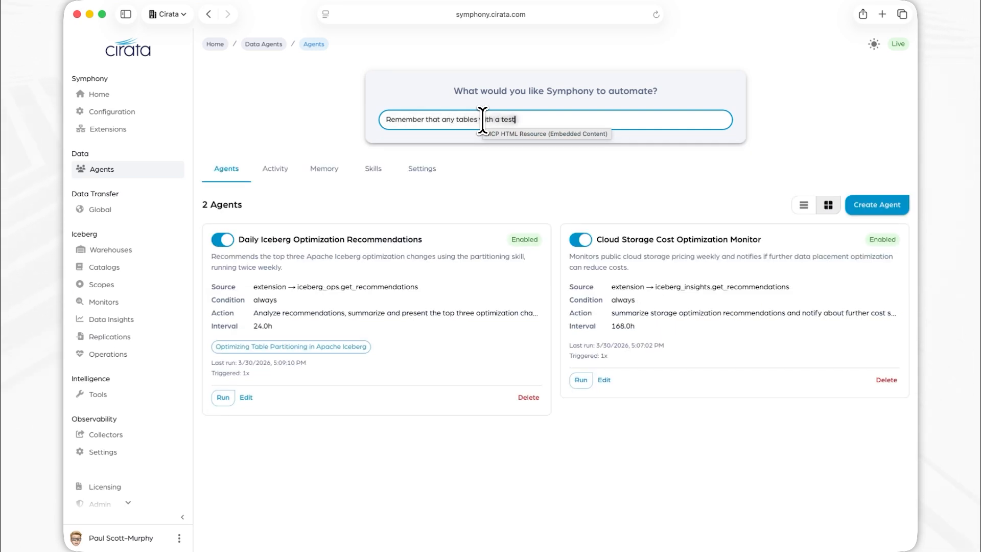
pyautogui.write(' prefix should not be migrated to')
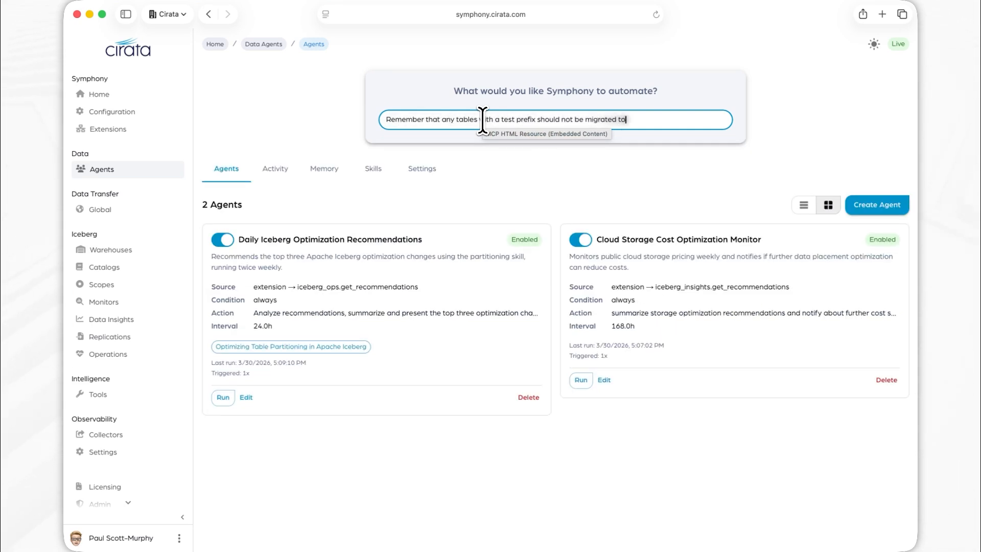
pyautogui.write(' DR')
pyautogui.press('Return')
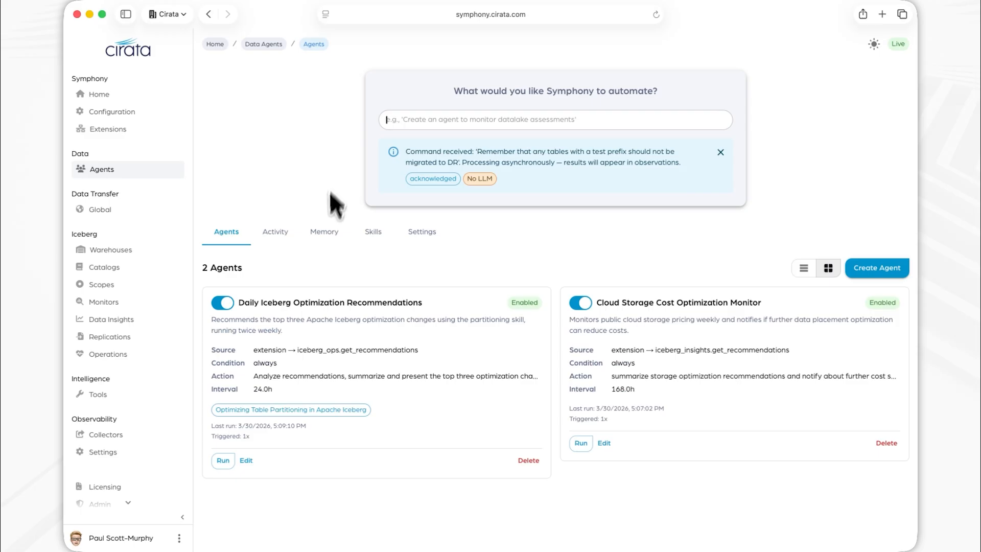
pyautogui.click(320, 233)
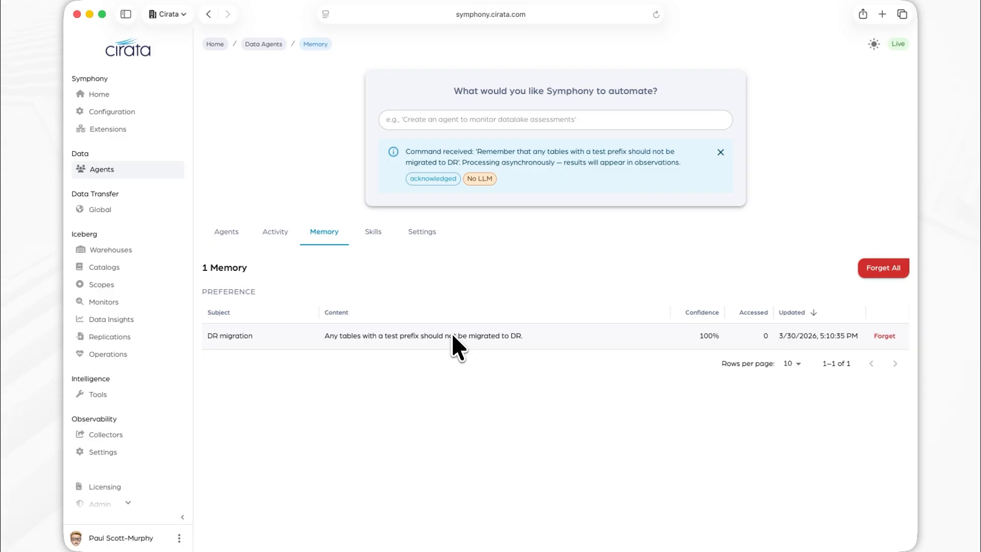
# Submit the automation request "Review licensing usage every day and report on the top five business units by consumption".
pyautogui.click(231, 239)
pyautogui.click(513, 127)
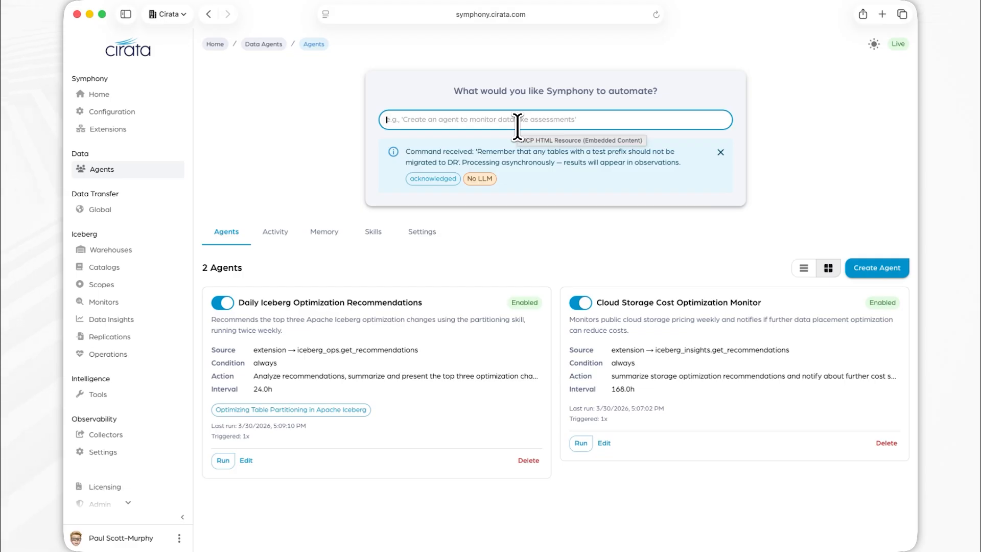
pyautogui.write('Review licensing')
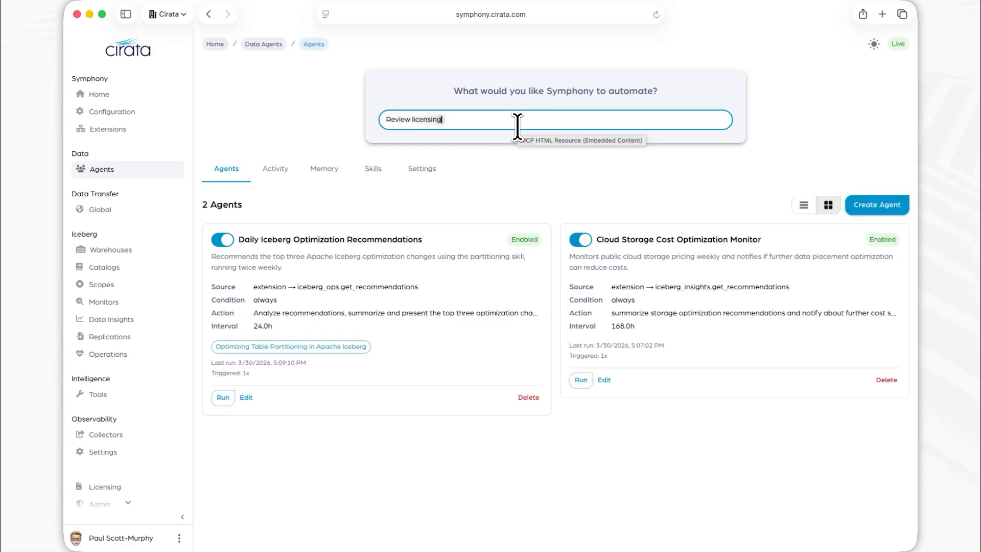
pyautogui.write(' usage every day and report on the top')
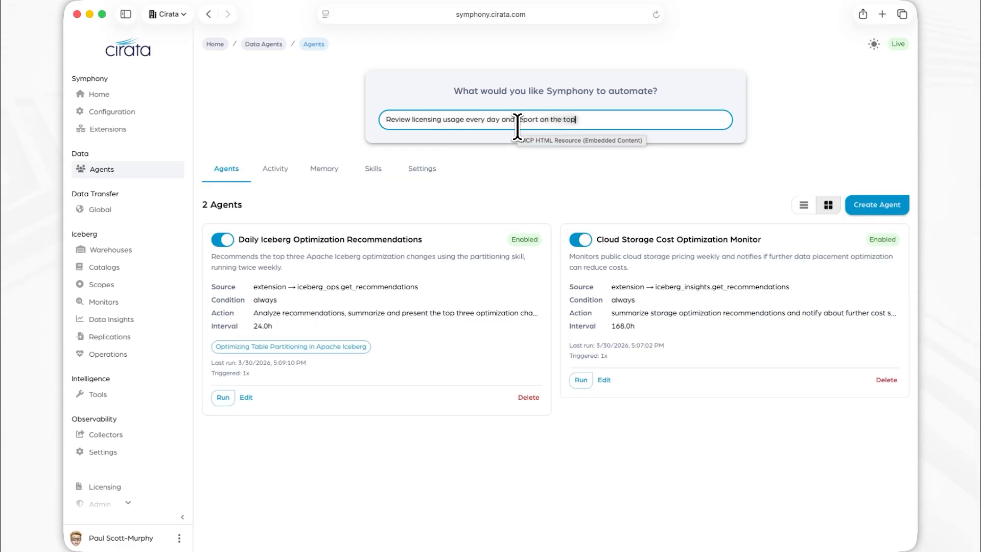
pyautogui.write(' five business units by consumption')
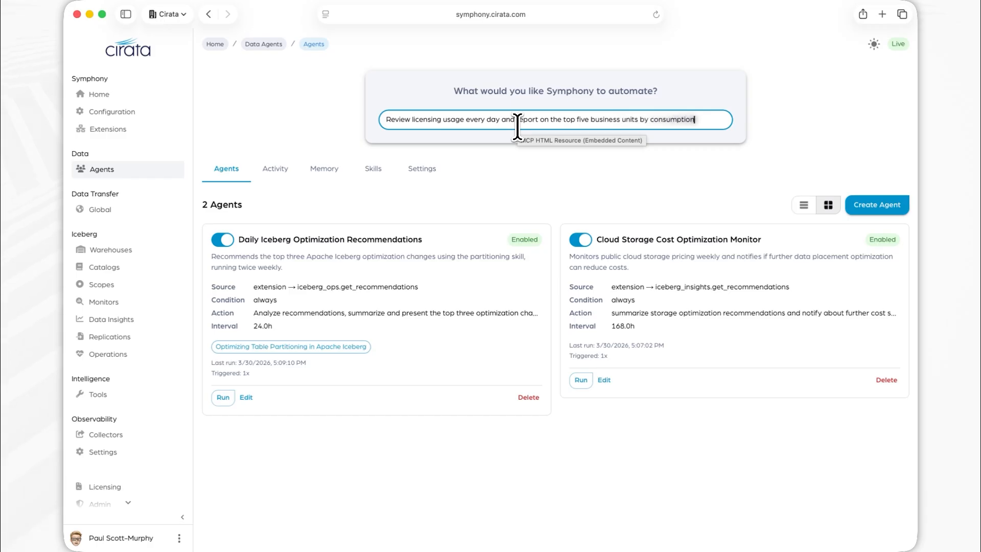
pyautogui.press('Return')
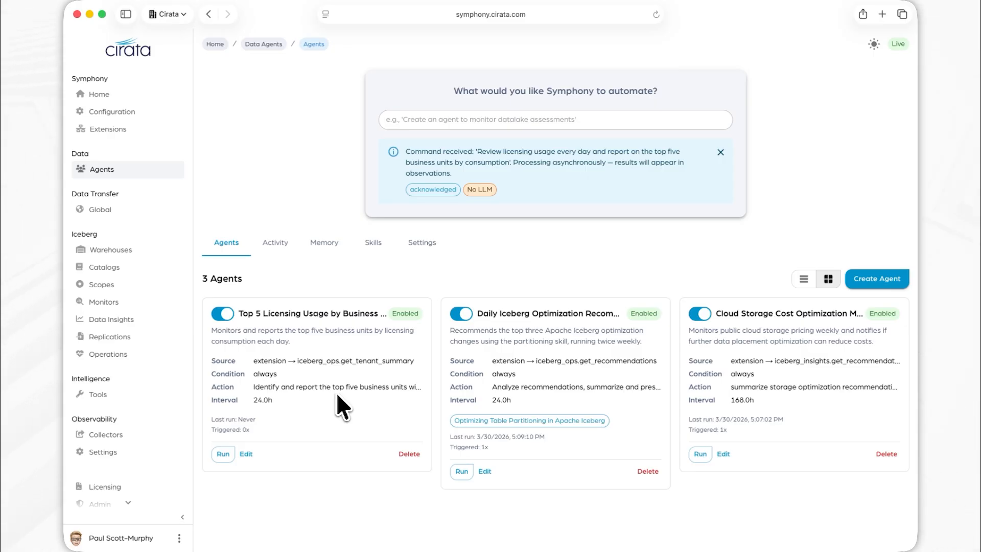
# Submit the question "How many iceberg catalogues do I have?" and read the agent's response in the activity log.
pyautogui.click(484, 122)
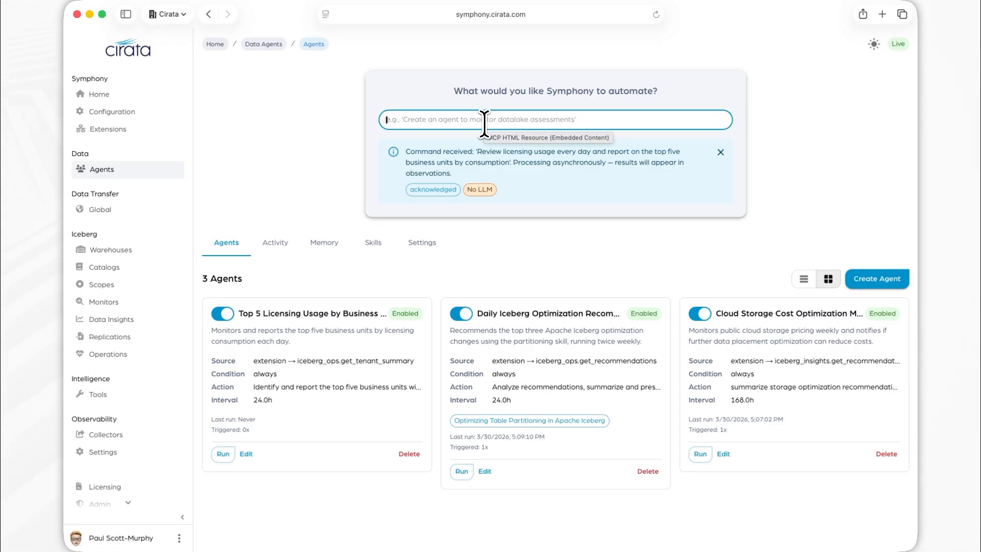
pyautogui.write('How many iceberg catalogues do I have?')
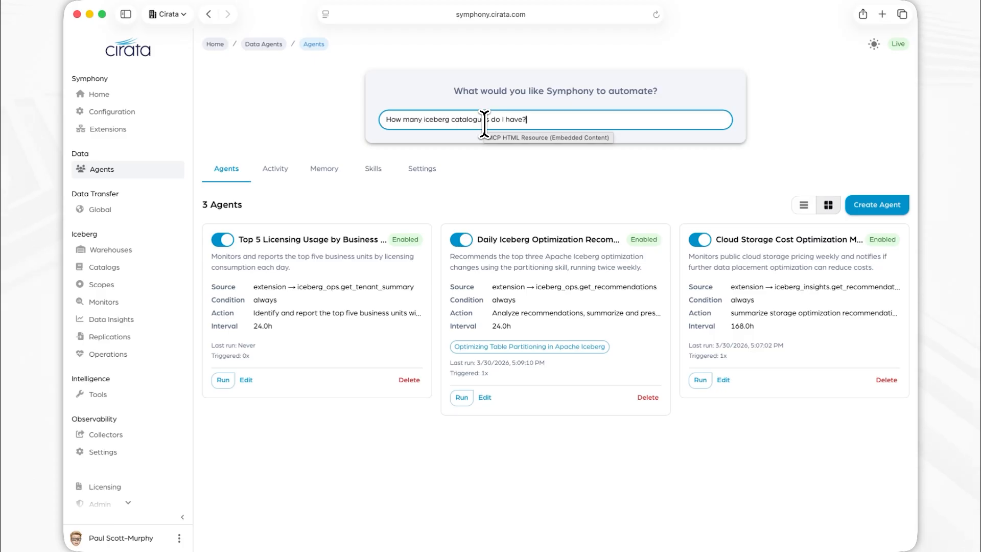
pyautogui.press('Return')
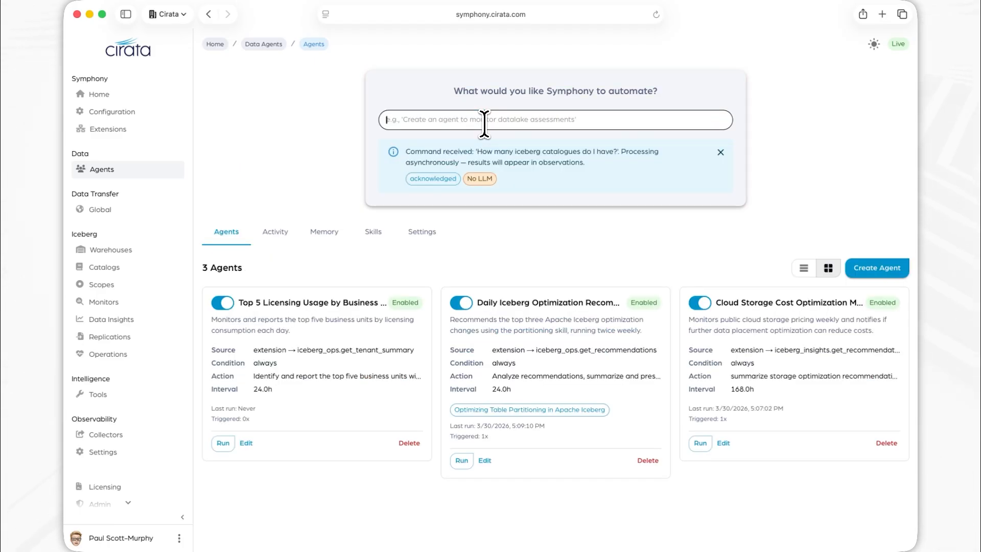
pyautogui.click(273, 242)
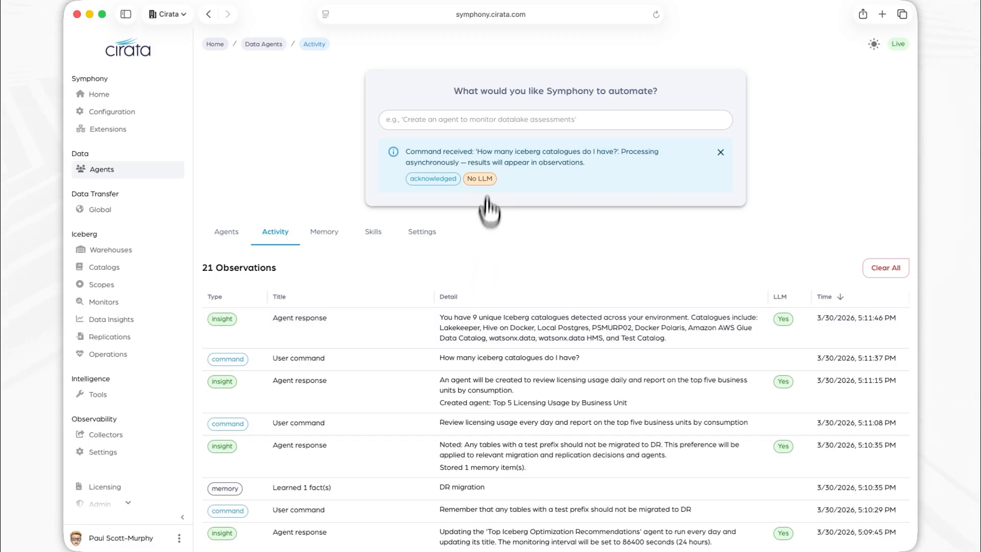
# Submit the automation request "Create a report now on the overall health of my data environment, using the iceberg data insights extension".
pyautogui.click(487, 123)
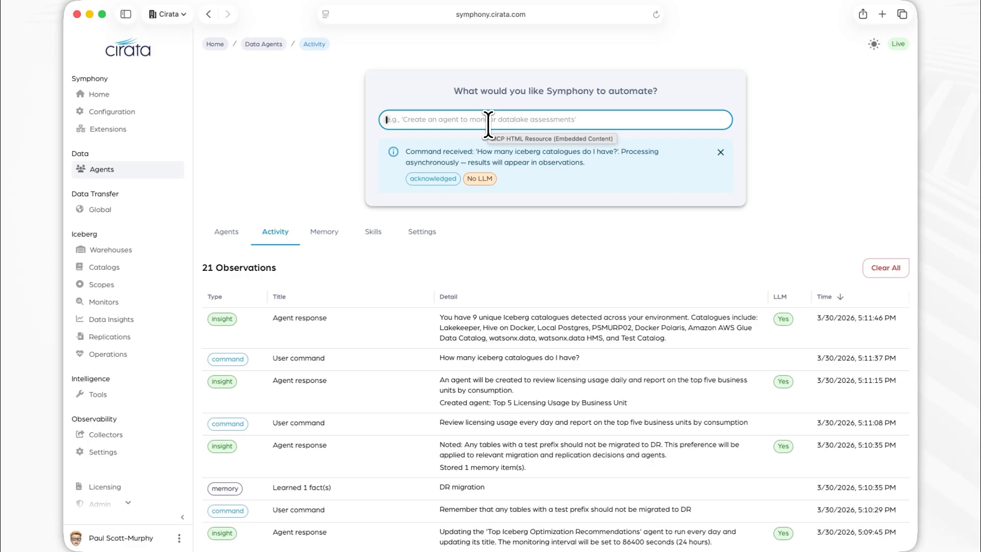
pyautogui.write('Create a report now on the overall health')
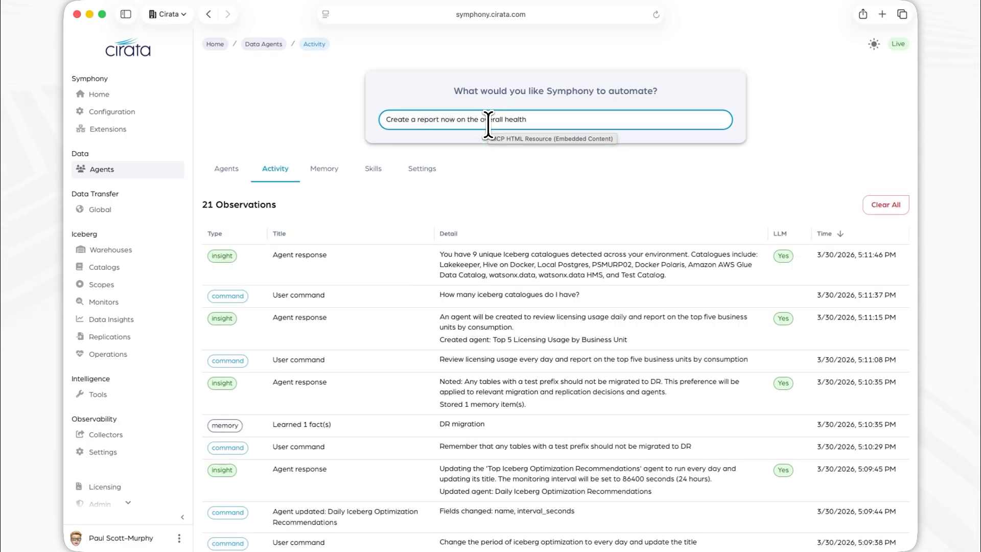
pyautogui.write(' of my data environment using the iceberg data insights extension')
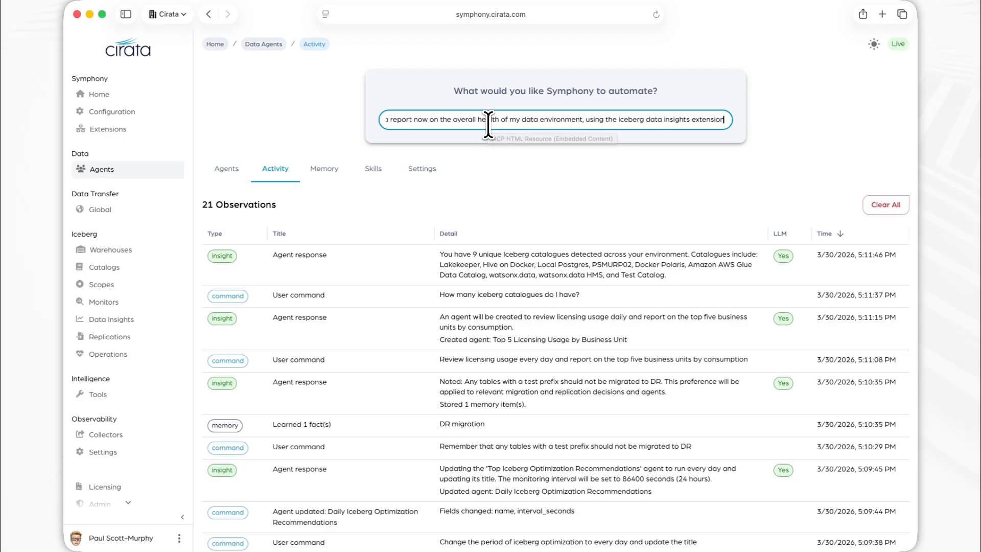
pyautogui.press('Return')
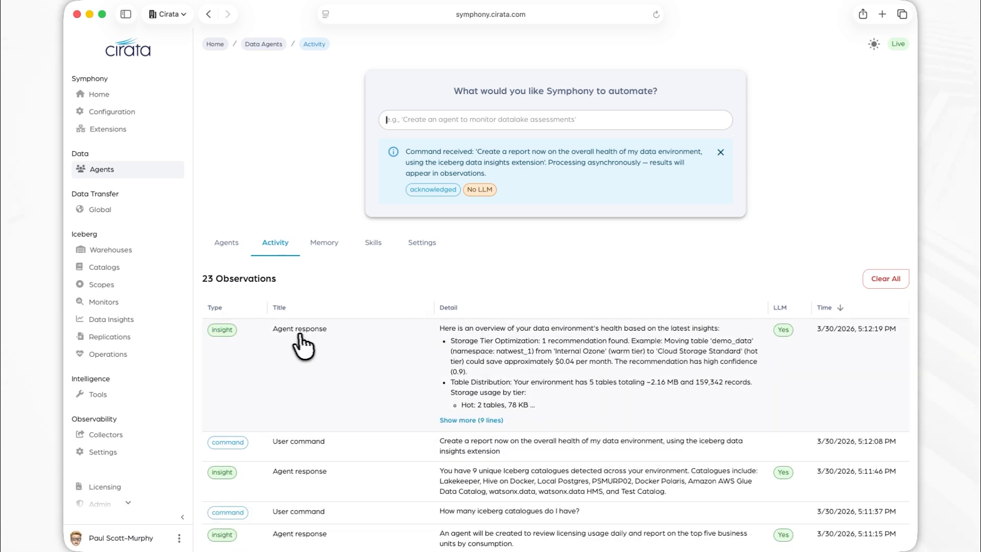
# Review the full agent response on the data environment's overall health in the activity log.
pyautogui.click(482, 420)
pyautogui.scroll(-3, 539, 414)
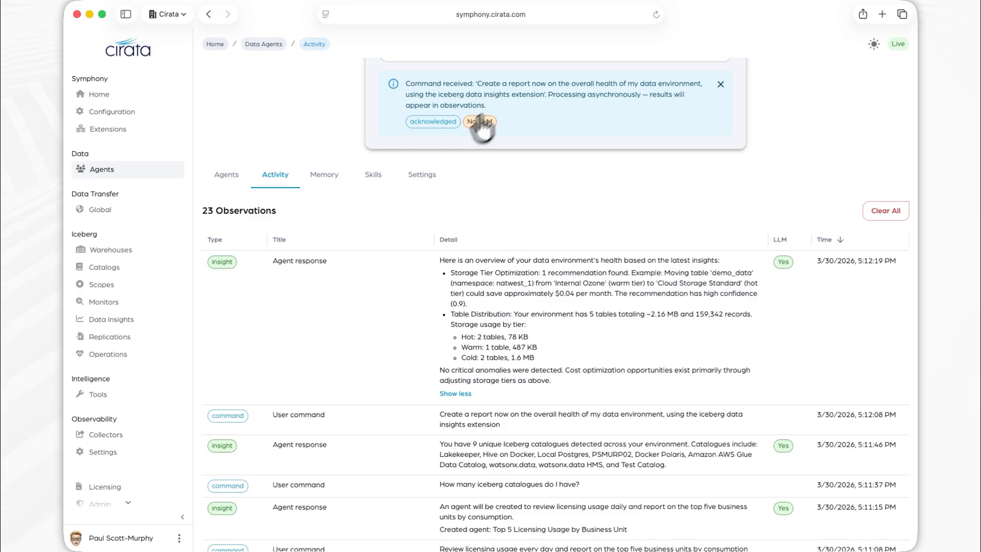
pyautogui.scroll(3, 427, 204)
# Submit the question "Should a table with a test prefix be migrated for Disaster recovery".
pyautogui.click(432, 121)
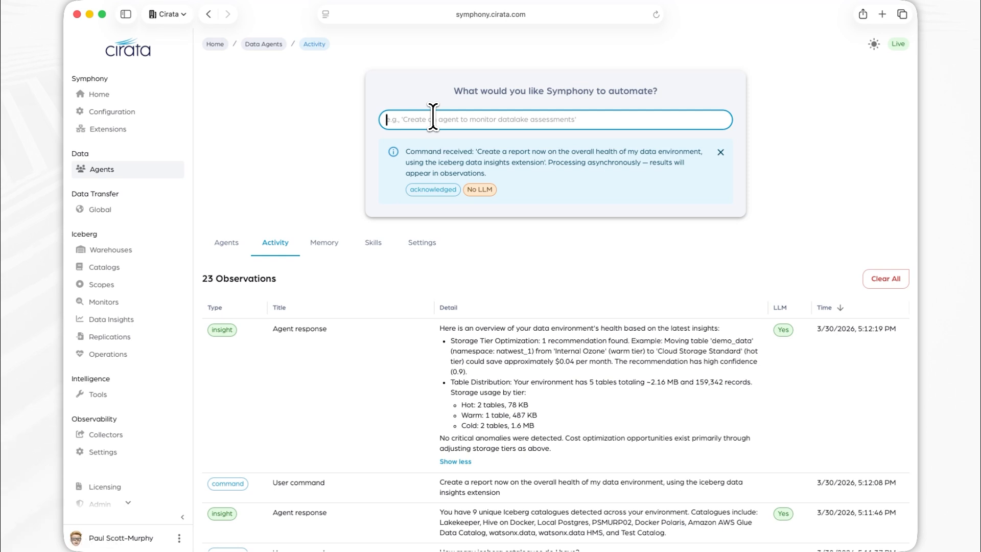
pyautogui.write('Should a')
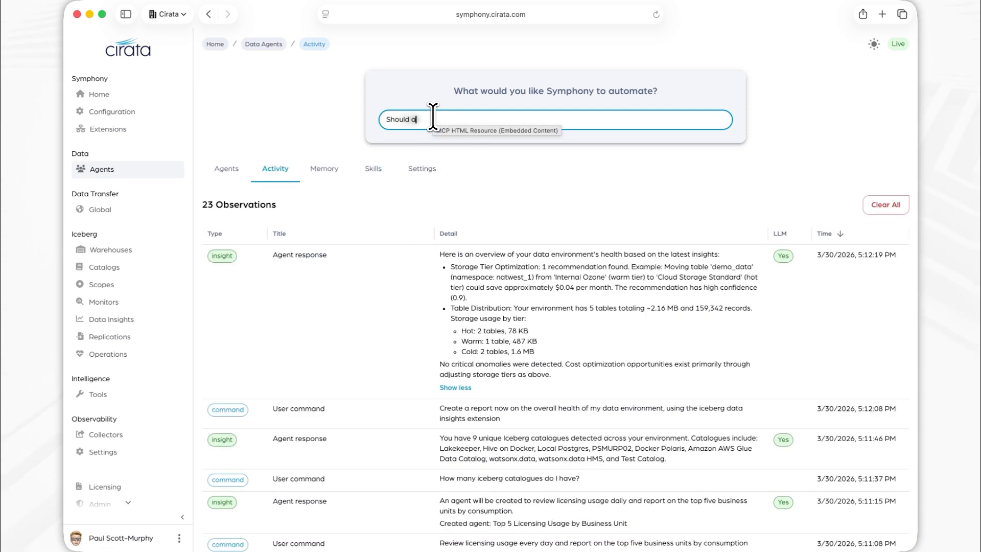
pyautogui.write(' table with a test prefix be migrated for Disse')
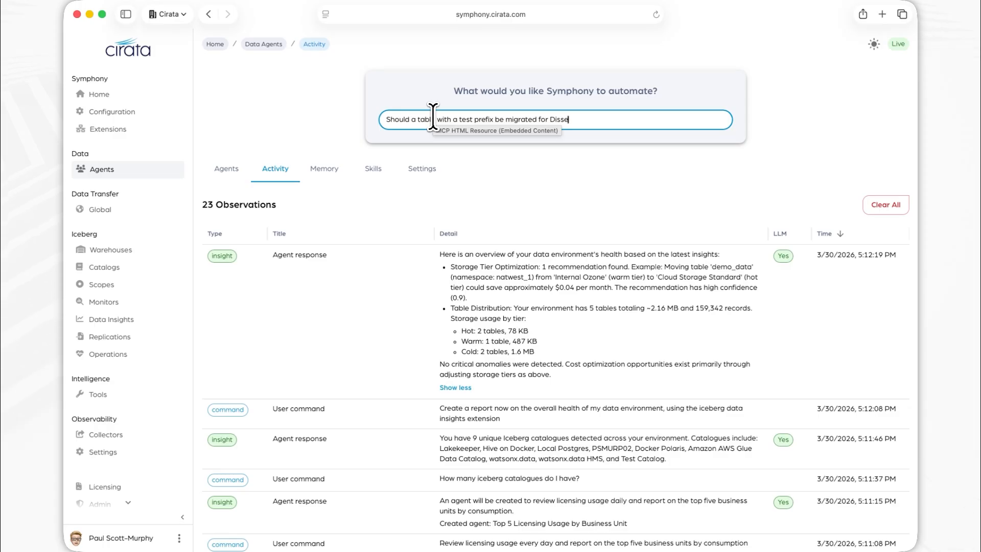
pyautogui.press('BackSpace')
pyautogui.press('BackSpace')
pyautogui.write('aster recor')
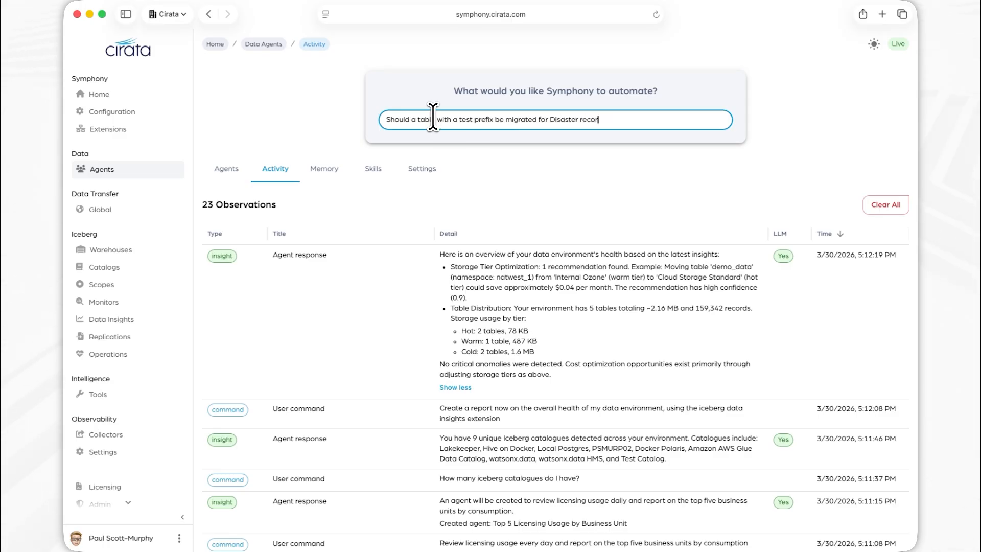
pyautogui.press('BackSpace')
pyautogui.write('very')
pyautogui.press('Return')
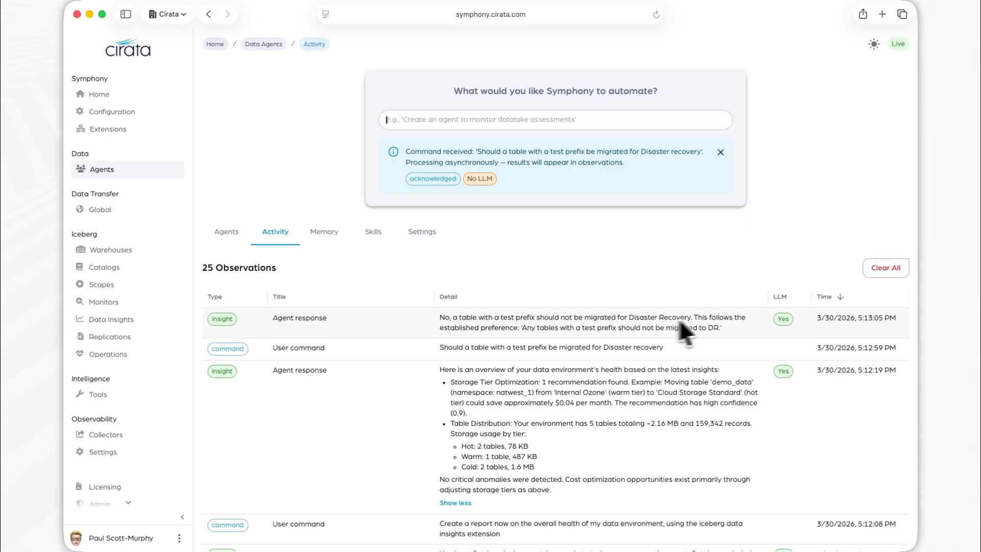
# Check the stored DR migration preference in memory and return to the list of agents.
pyautogui.click(329, 234)
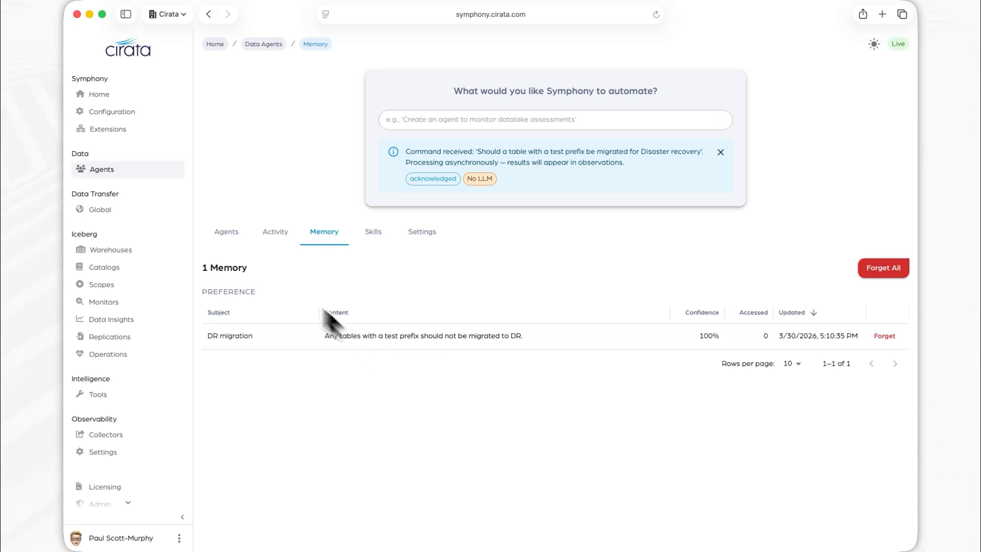
pyautogui.click(225, 235)
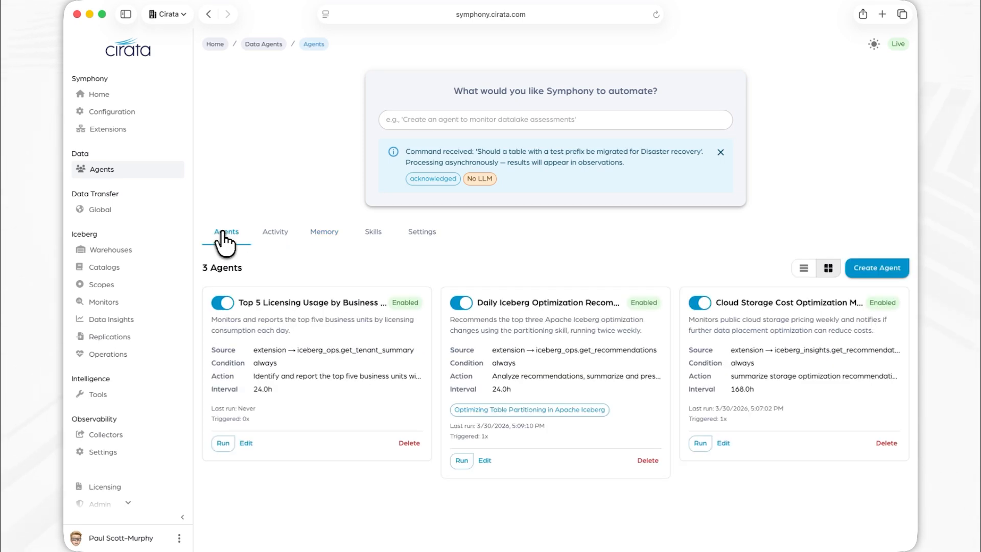